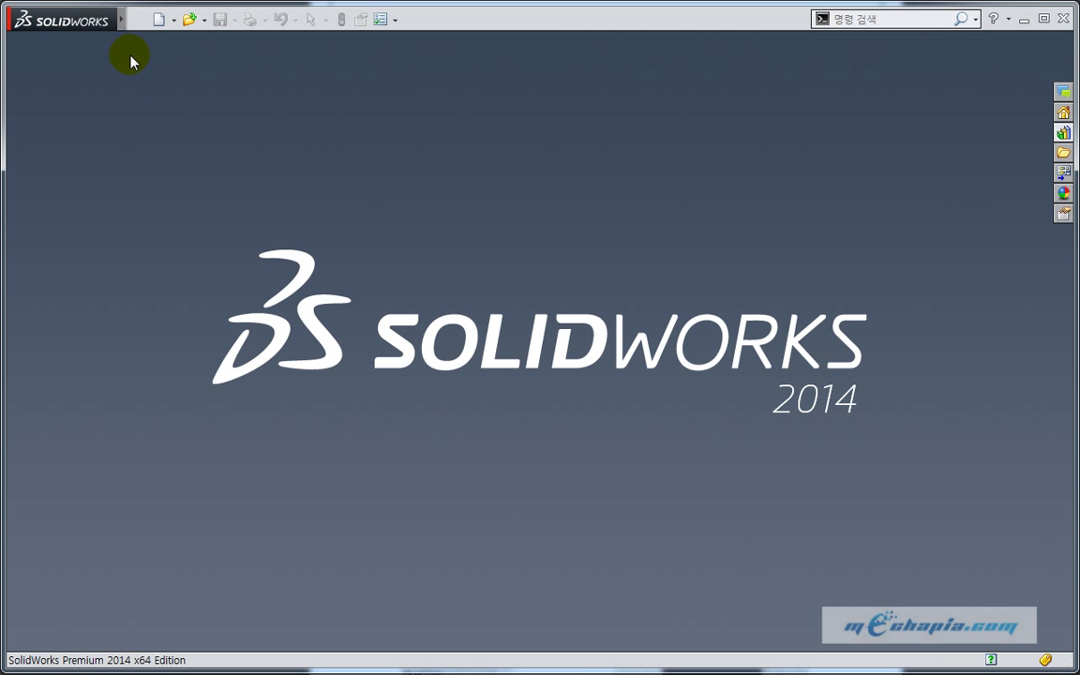
# Create a new drawing, 도면2, from the 도면 (Drawing) template.
pyautogui.click(157, 21)
pyautogui.click(420, 210)
pyautogui.click(374, 249)
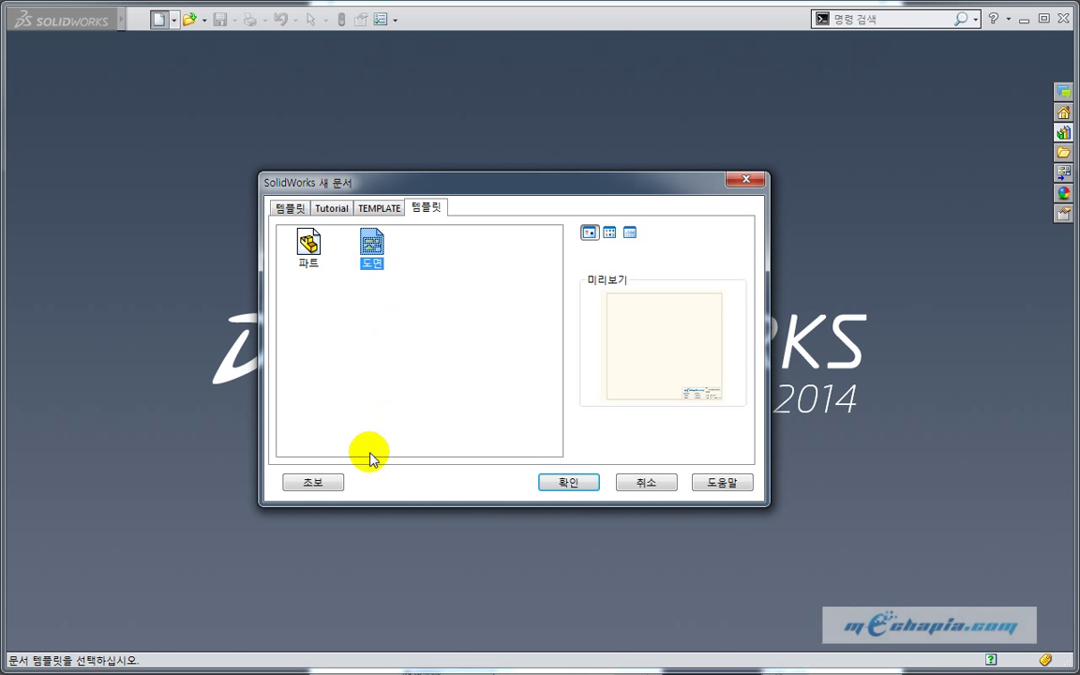
pyautogui.click(323, 483)
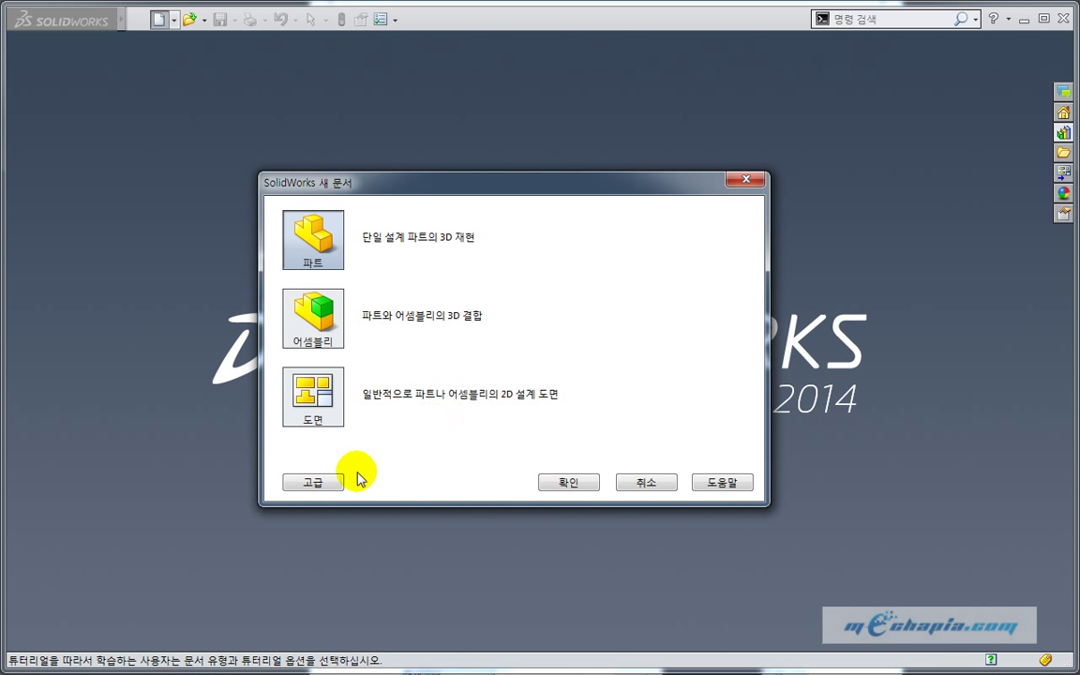
pyautogui.click(331, 488)
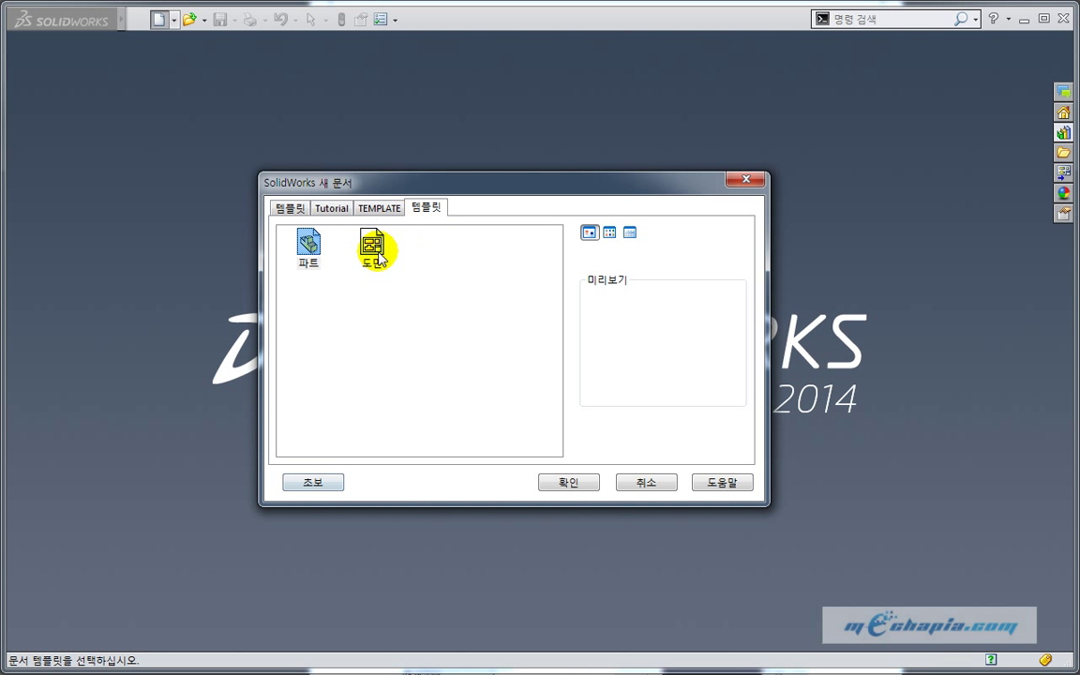
pyautogui.click(369, 246)
pyautogui.click(570, 483)
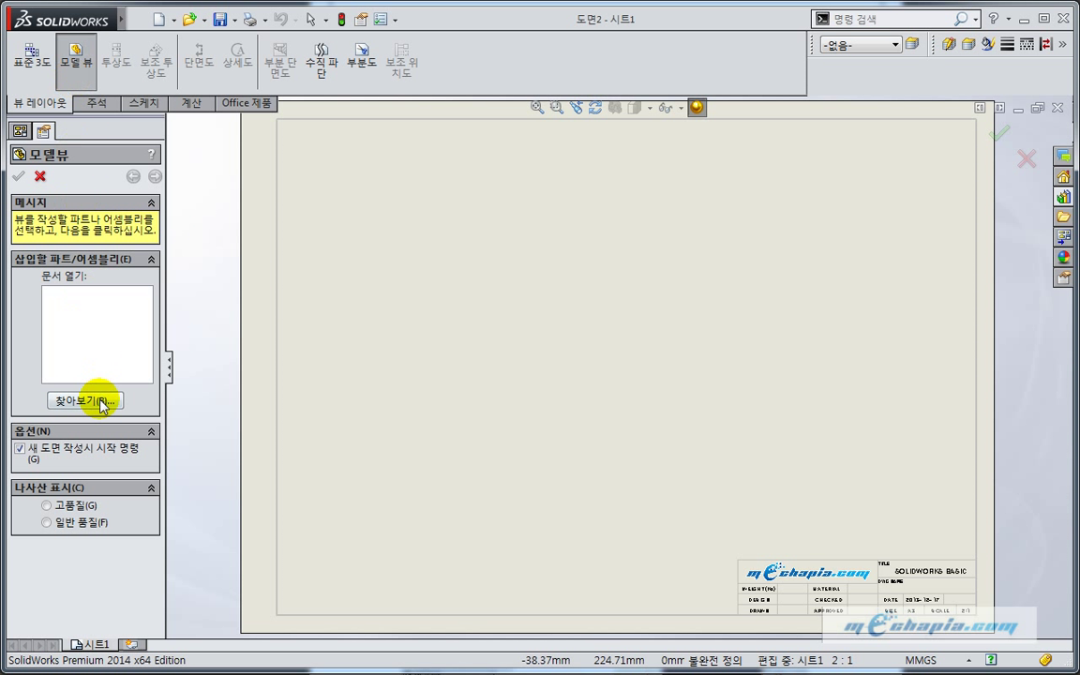
# Insert Standard 3 View of 파트2섹션3.SLDPRT, producing three views at 1:2 scale.
pyautogui.click(31, 61)
pyautogui.click(101, 345)
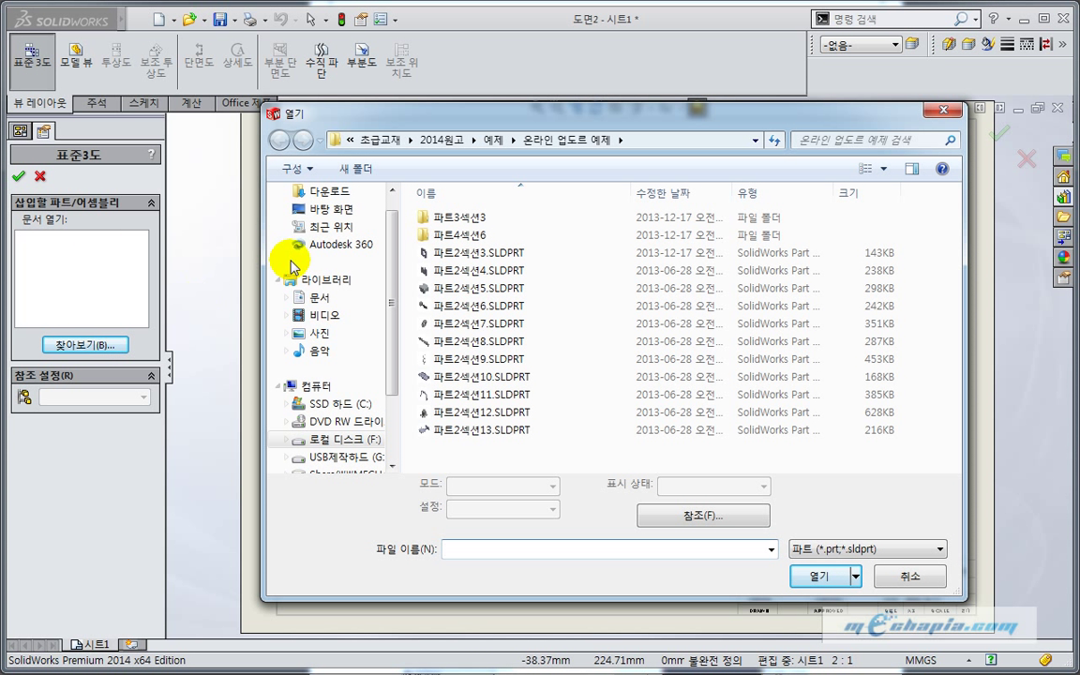
pyautogui.click(436, 253)
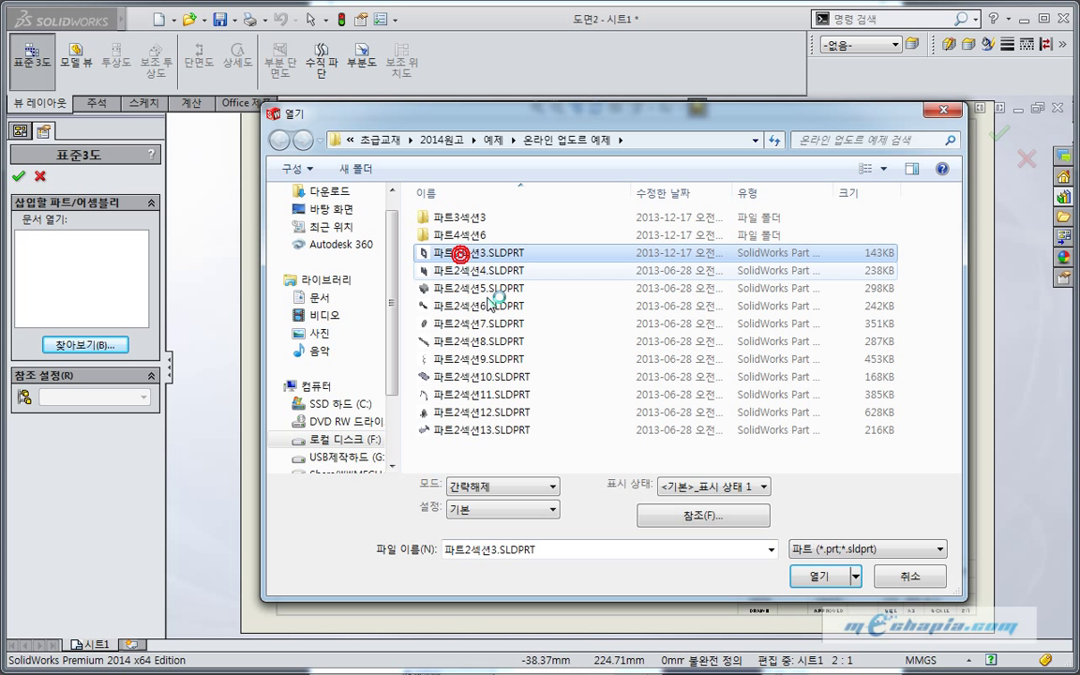
pyautogui.click(818, 576)
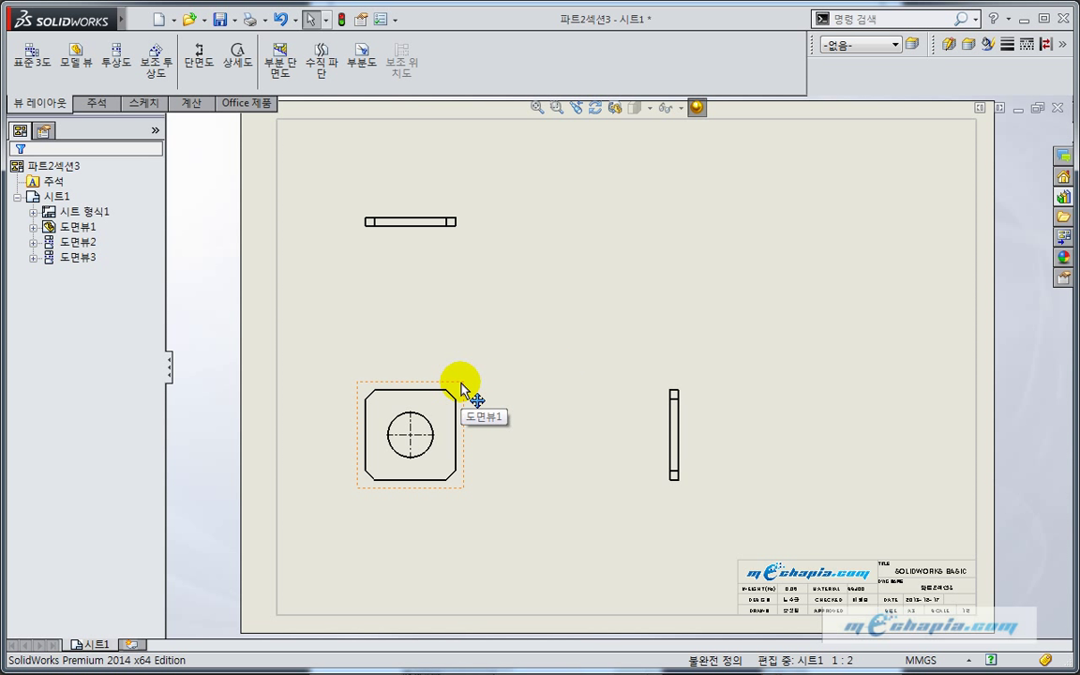
# Move the front view right and the top view down toward the sheet centre.
pyautogui.moveTo(461, 385)
pyautogui.mouseDown()
pyautogui.moveTo(630, 356)
pyautogui.moveTo(747, 362)
pyautogui.moveTo(735, 362)
pyautogui.mouseUp()
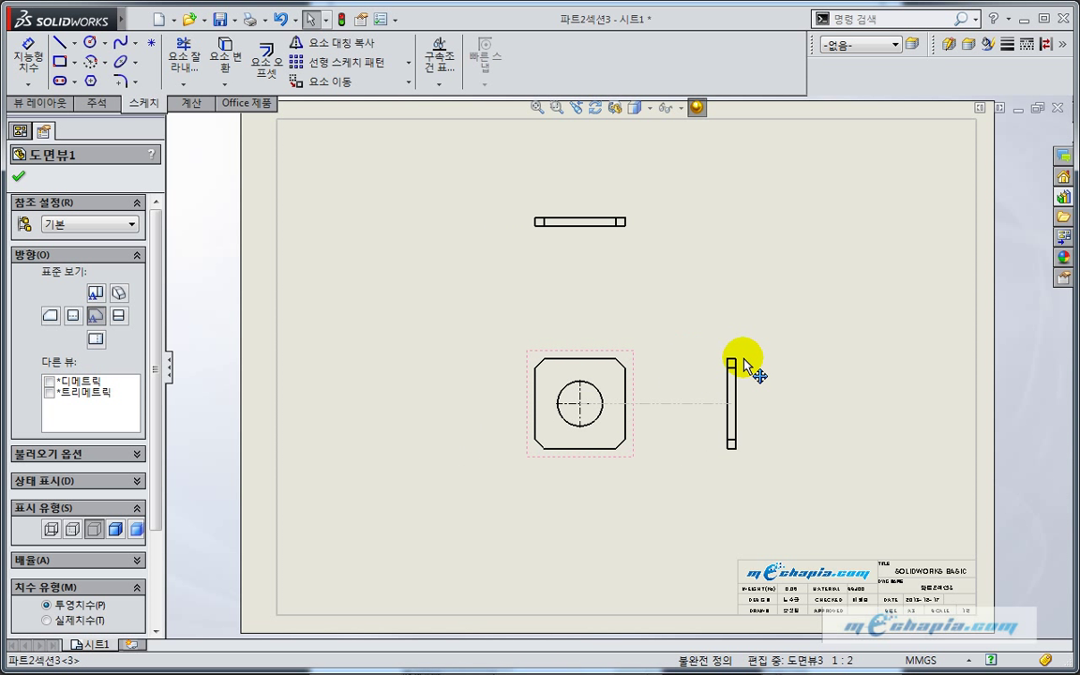
pyautogui.moveTo(576, 242); pyautogui.dragTo(577, 276)
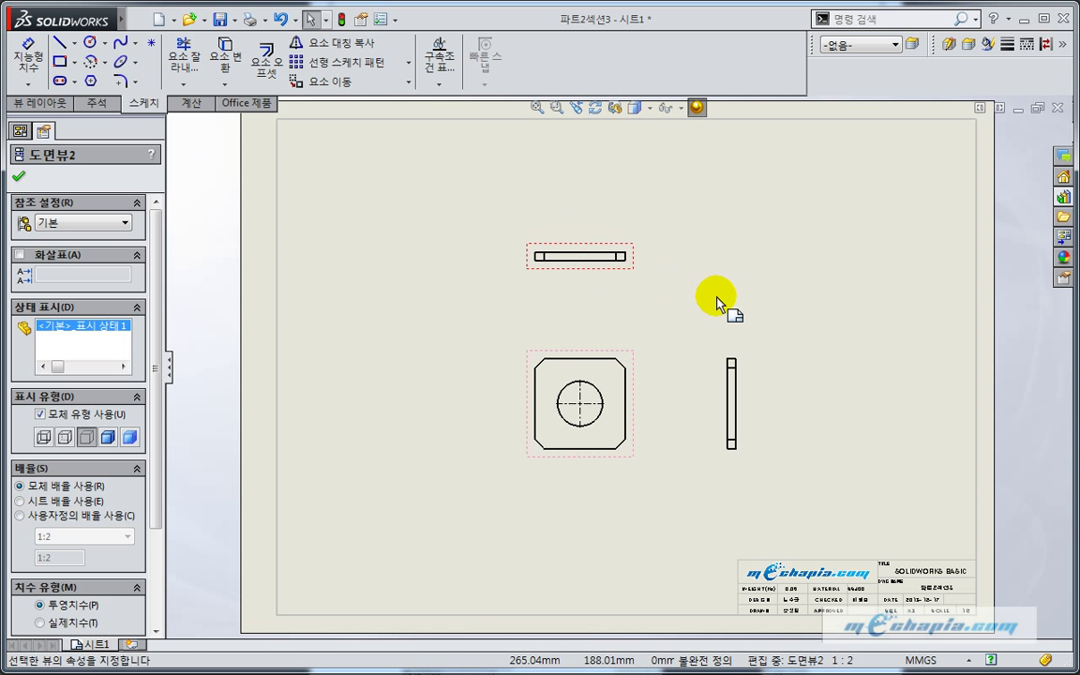
pyautogui.click(716, 296)
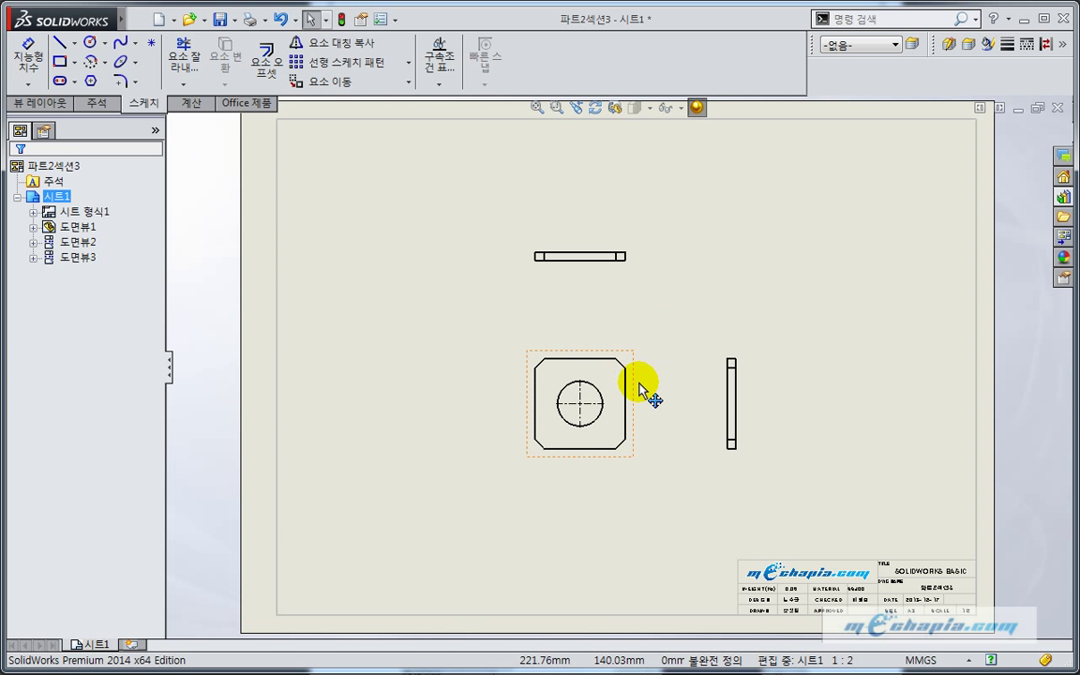
# Switch the views to Shaded With Edges display and fit the sheet.
pyautogui.scroll(-1, 646, 385)
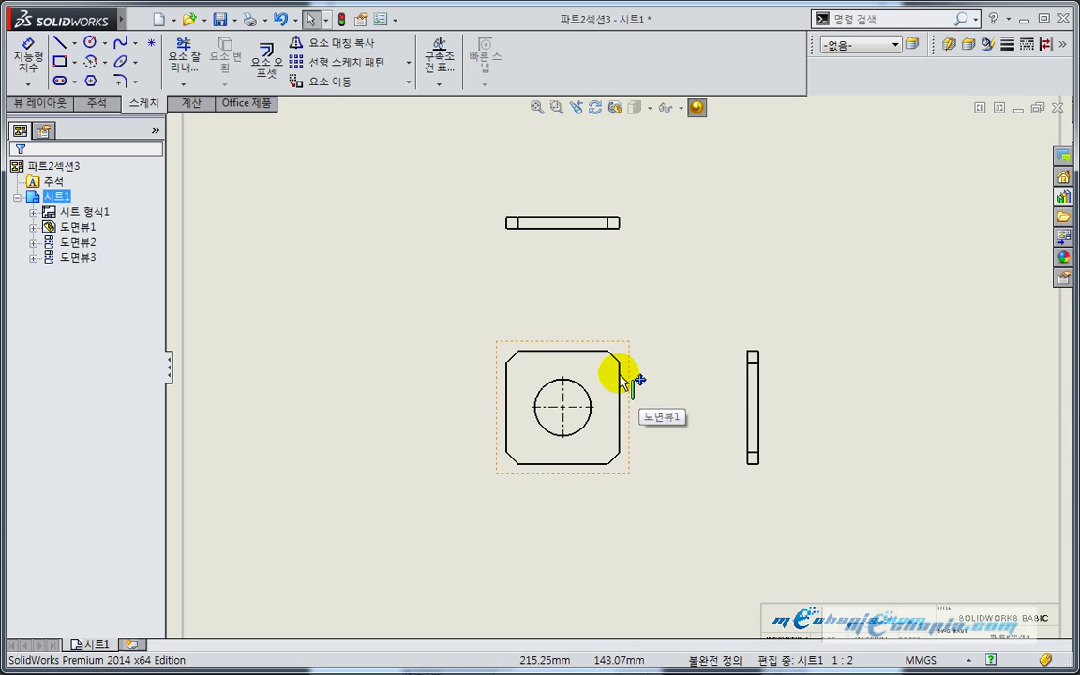
pyautogui.click(601, 376)
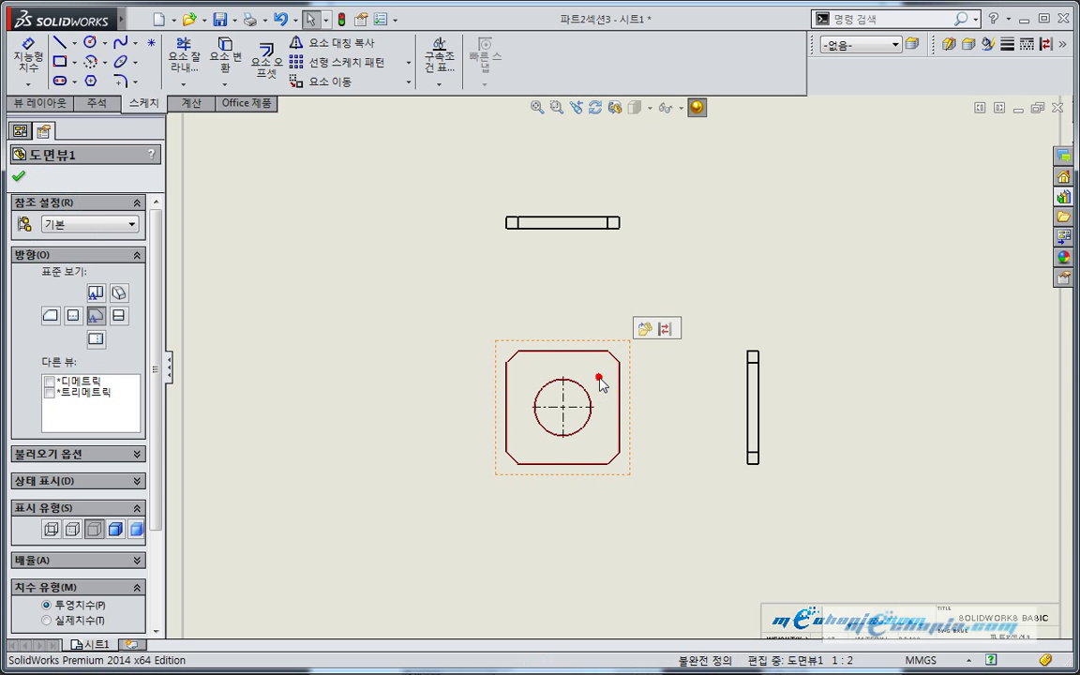
pyautogui.click(115, 530)
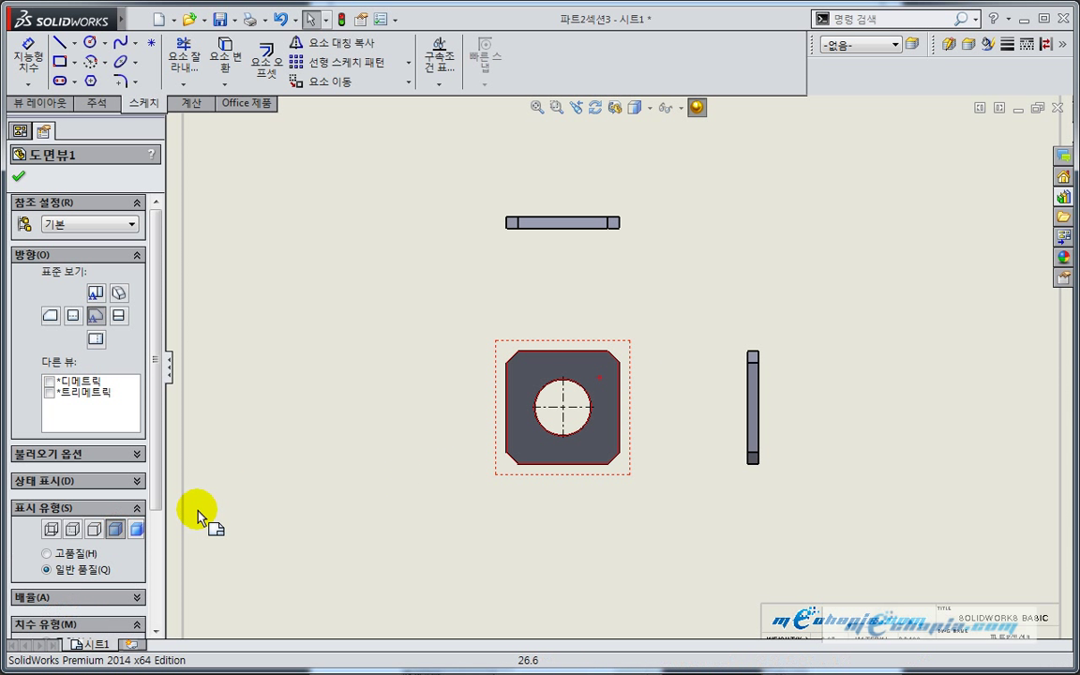
pyautogui.click(437, 480)
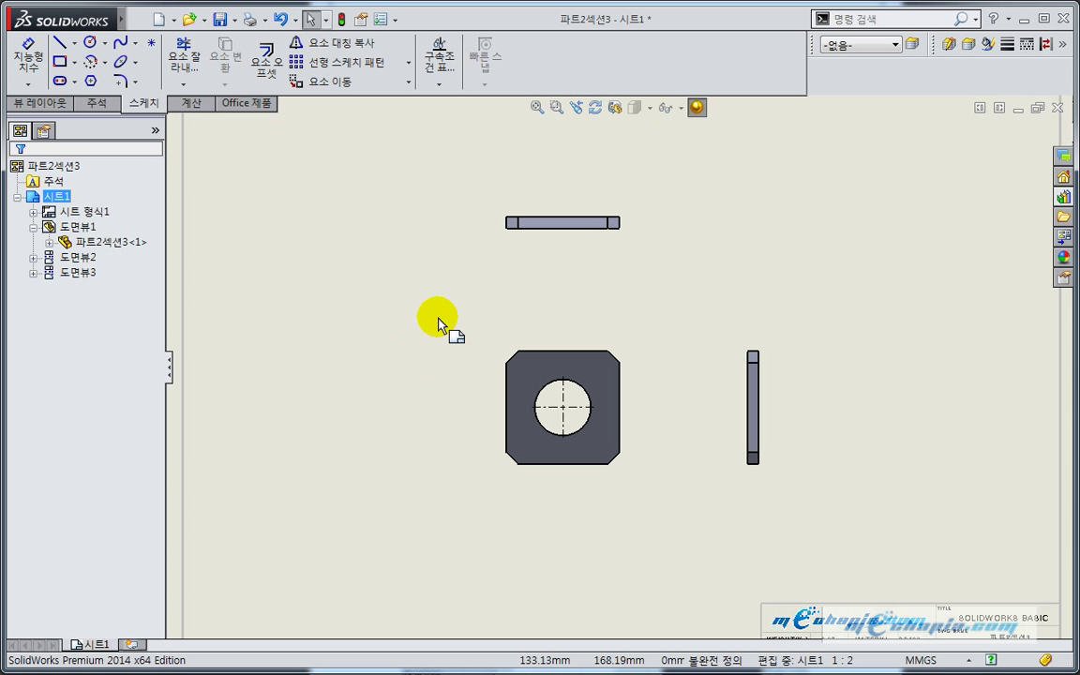
pyautogui.press('f')
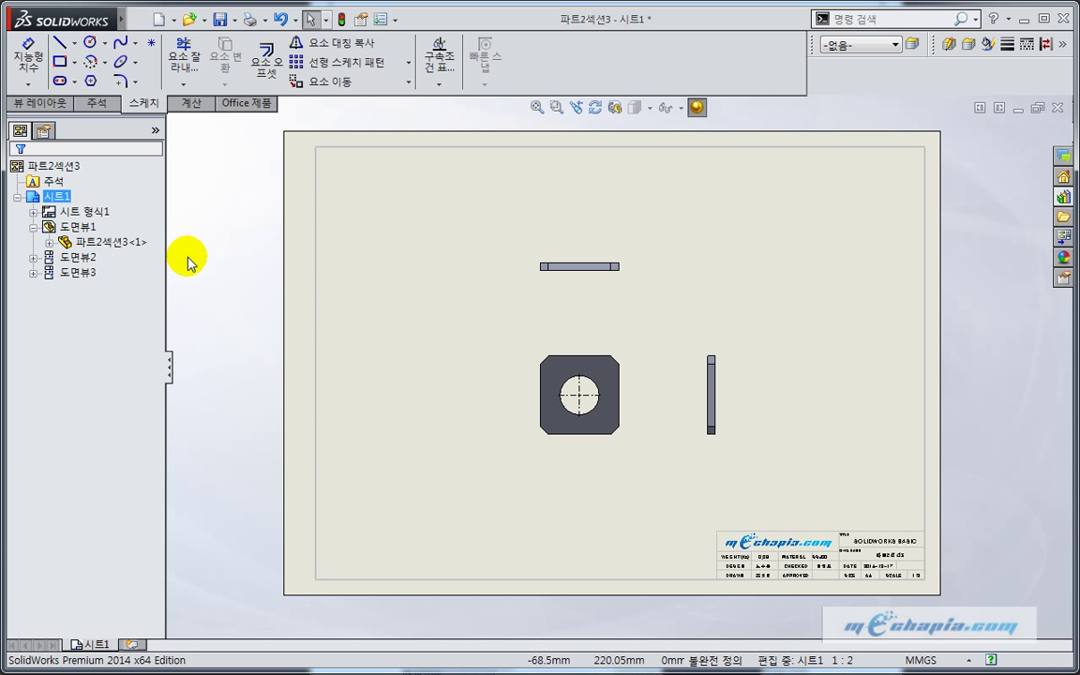
# Change the 시트1 sheet scale from 1:2 to 1:1 in its properties.
pyautogui.rightClick(58, 199)
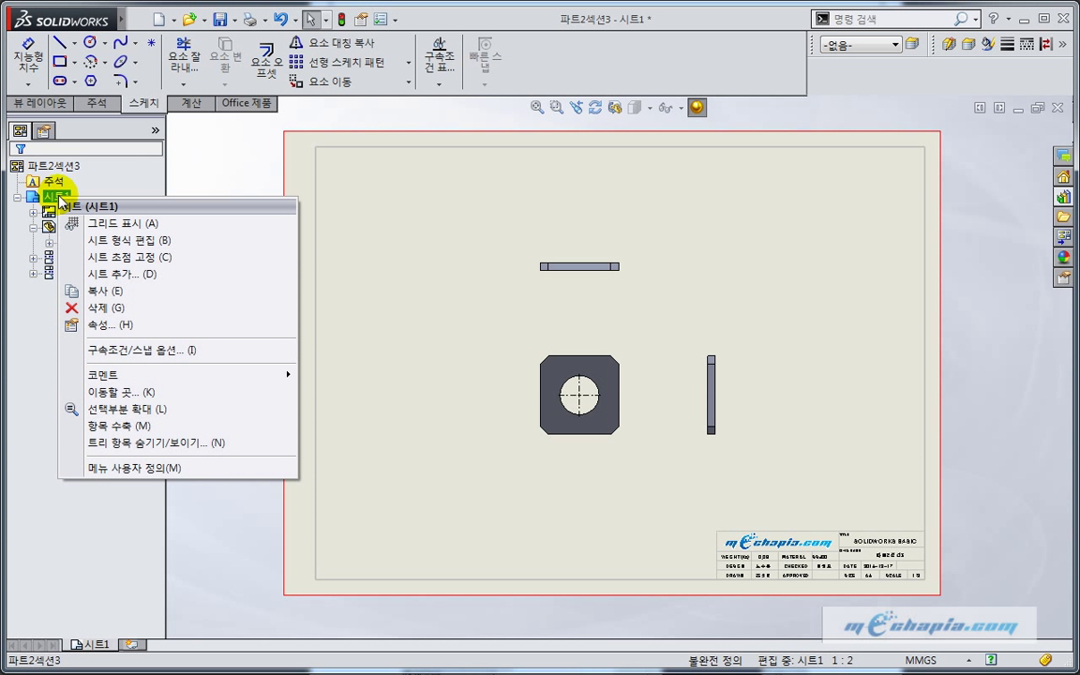
pyautogui.click(121, 325)
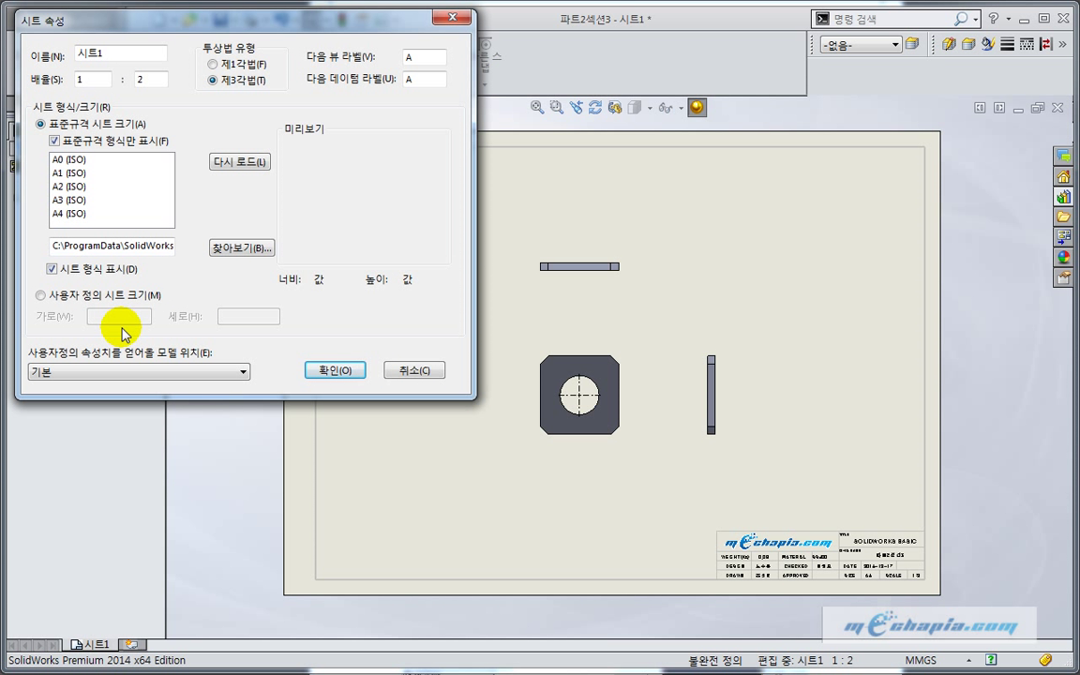
pyautogui.doubleClick(143, 80)
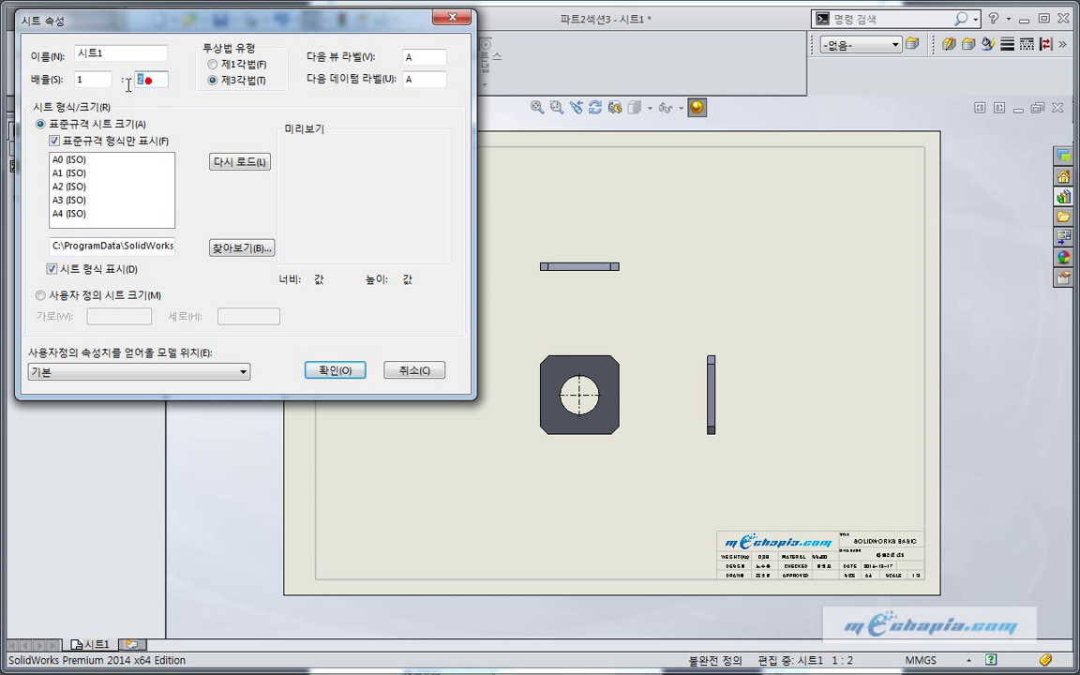
pyautogui.write('1')
pyautogui.click(335, 372)
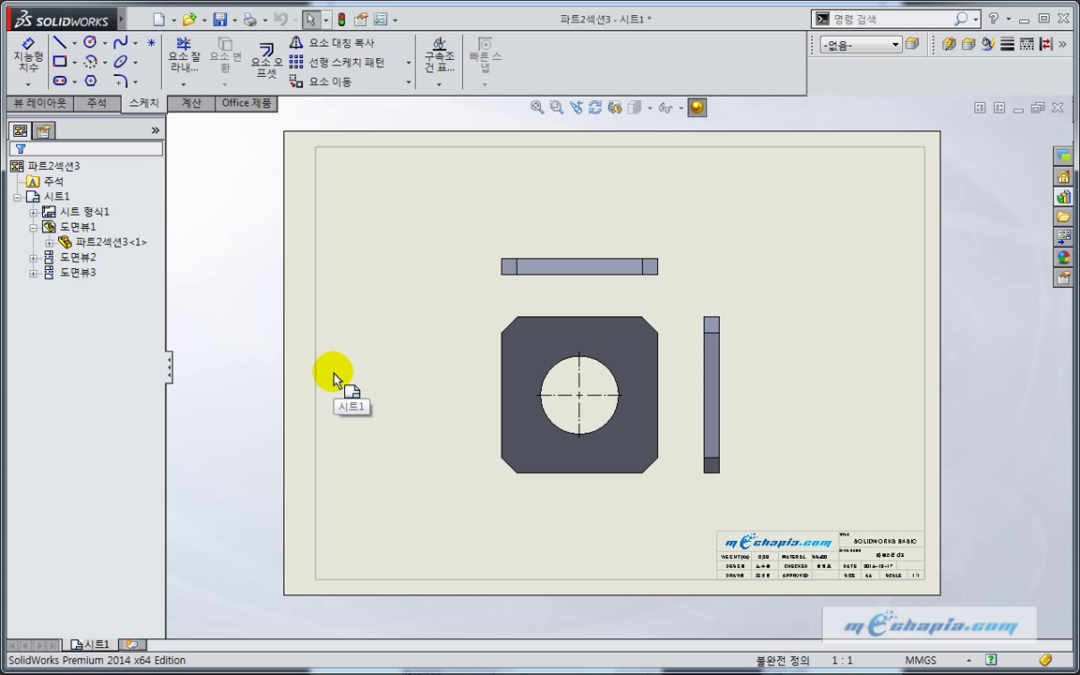
# Move the top view up and the side view right, away from the front view.
pyautogui.moveTo(614, 264); pyautogui.dragTo(608, 230)
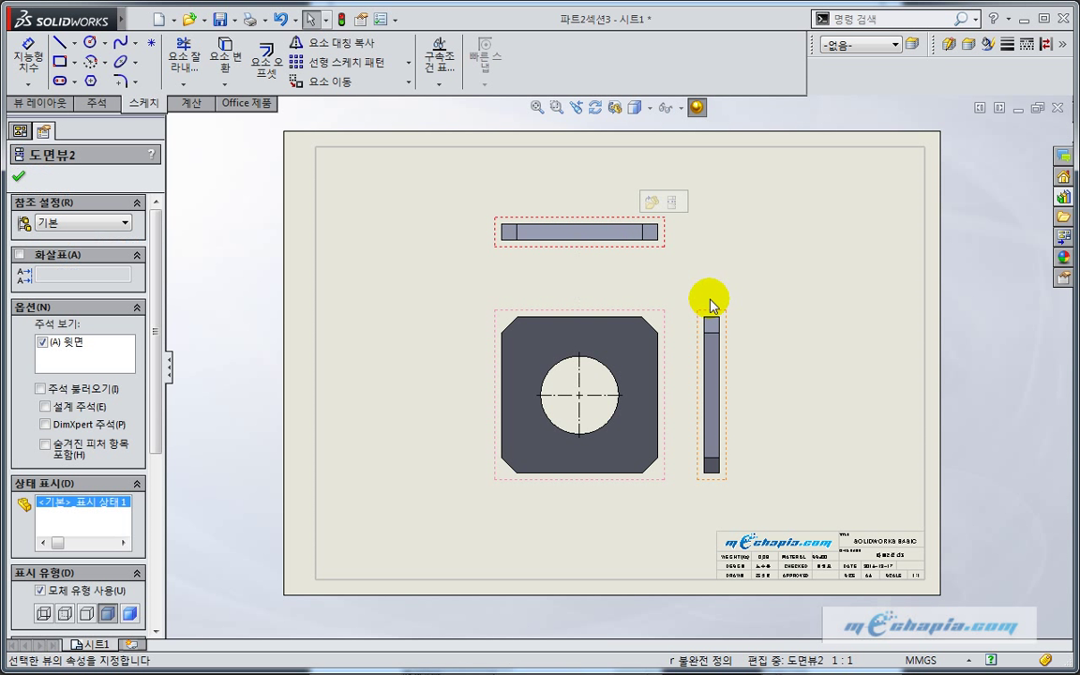
pyautogui.moveTo(711, 305); pyautogui.dragTo(749, 307)
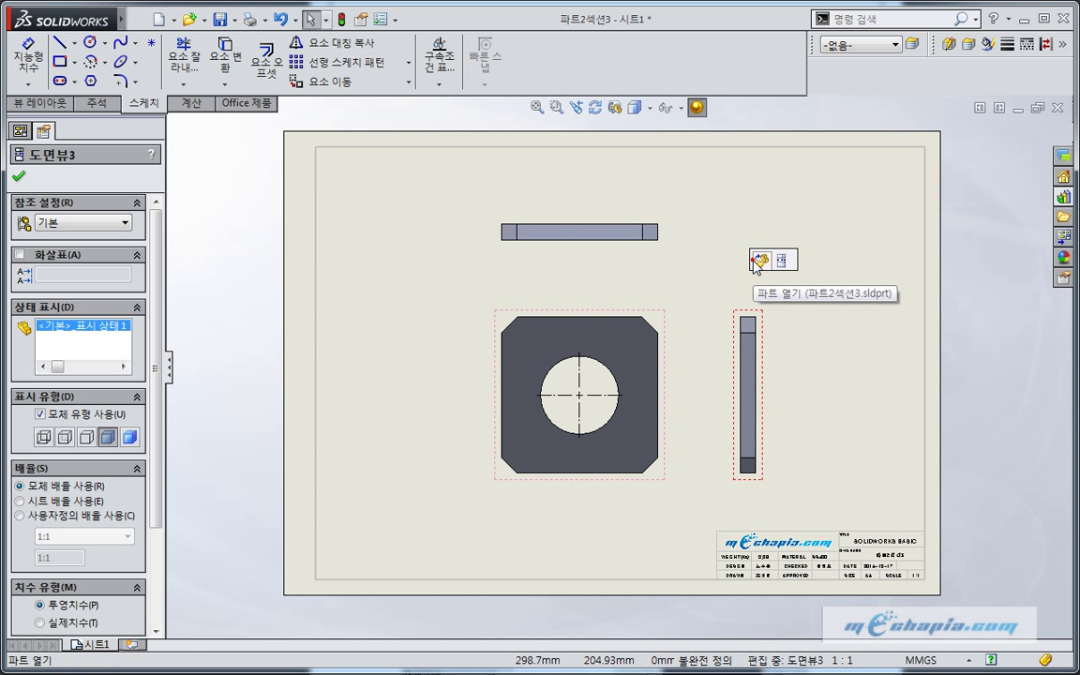
pyautogui.click(759, 262)
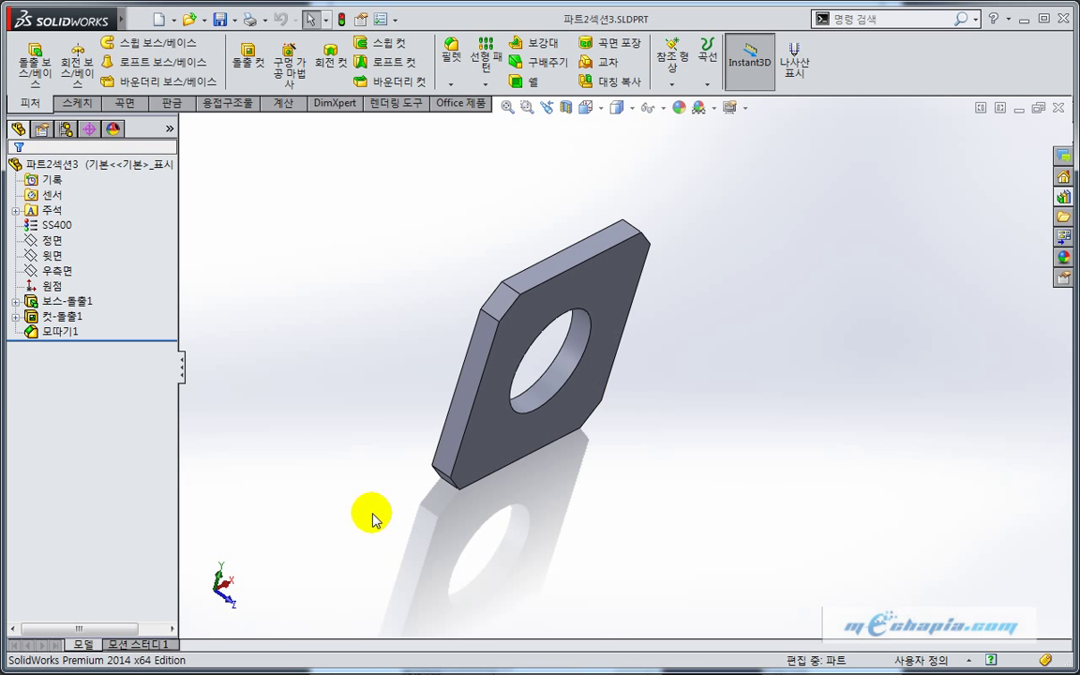
pyautogui.hotkey('ctrl', 'Tab')
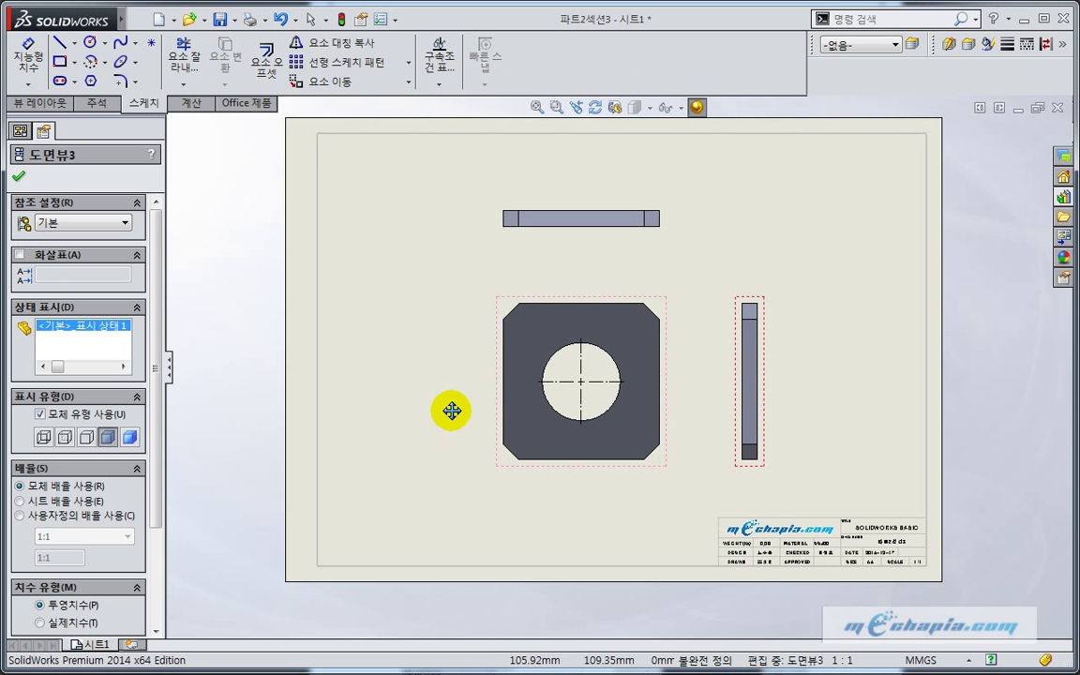
pyautogui.click(443, 379)
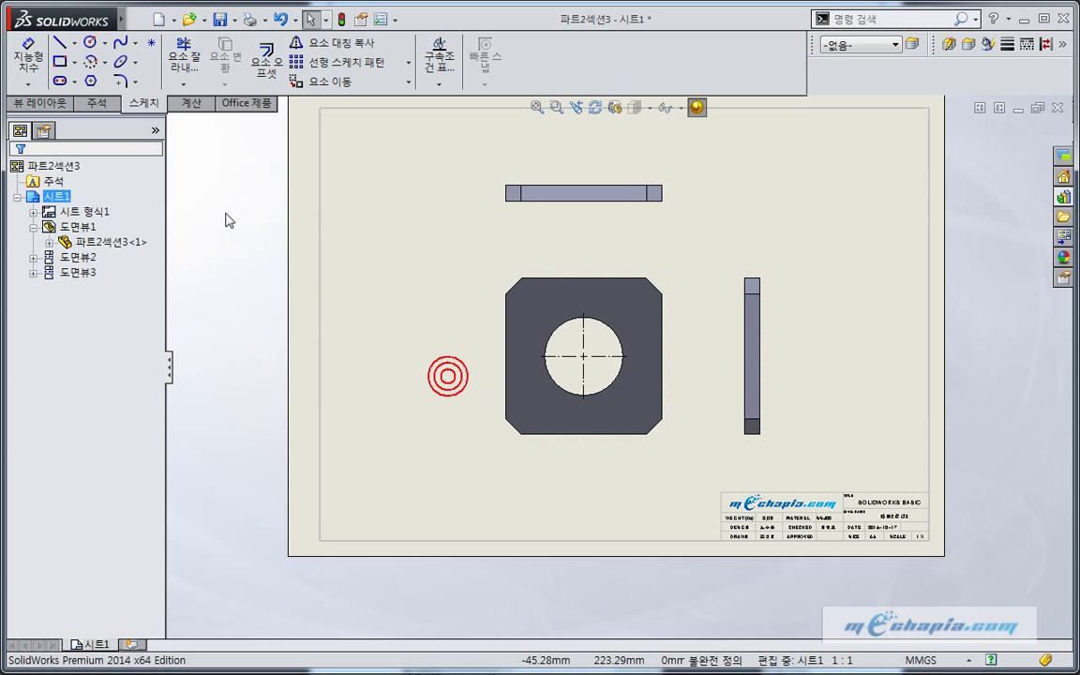
# Dimension the front view's overall 100 width and 100 height.
pyautogui.click(33, 61)
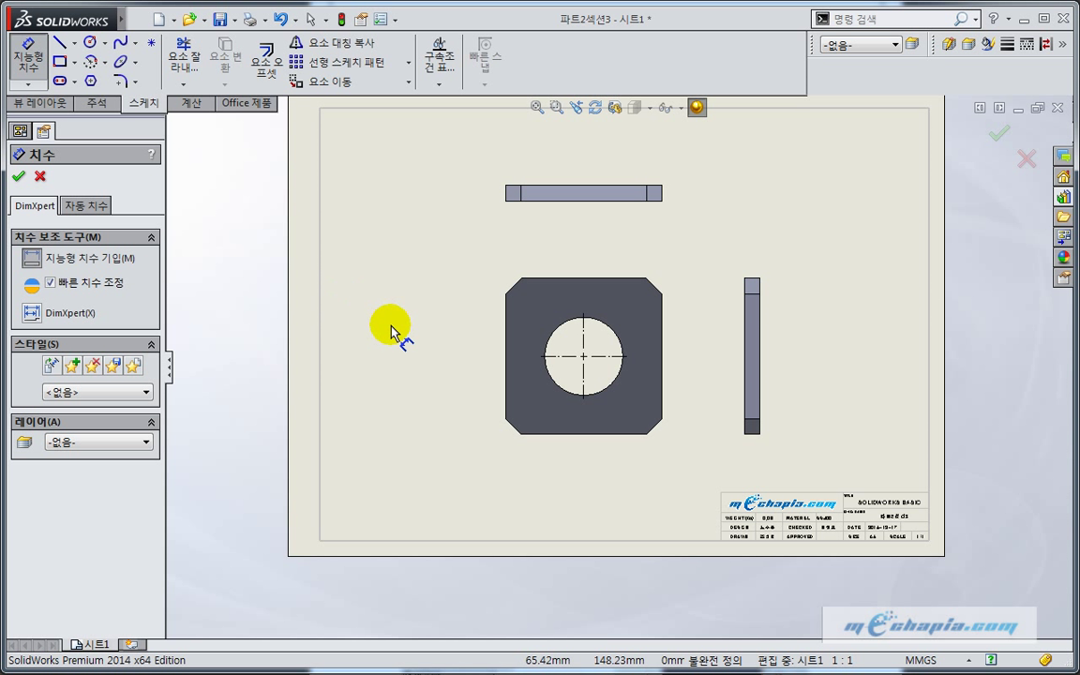
pyautogui.moveTo(392, 332); pyautogui.dragTo(326, 304, button='middle')
pyautogui.click(434, 349)
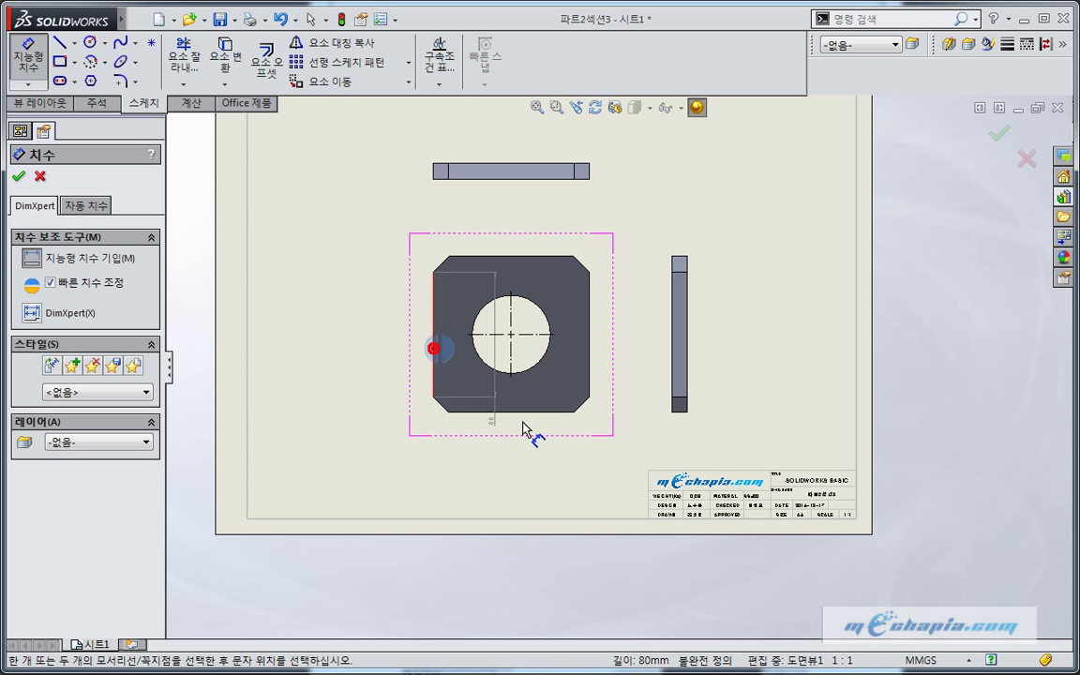
pyautogui.click(589, 371)
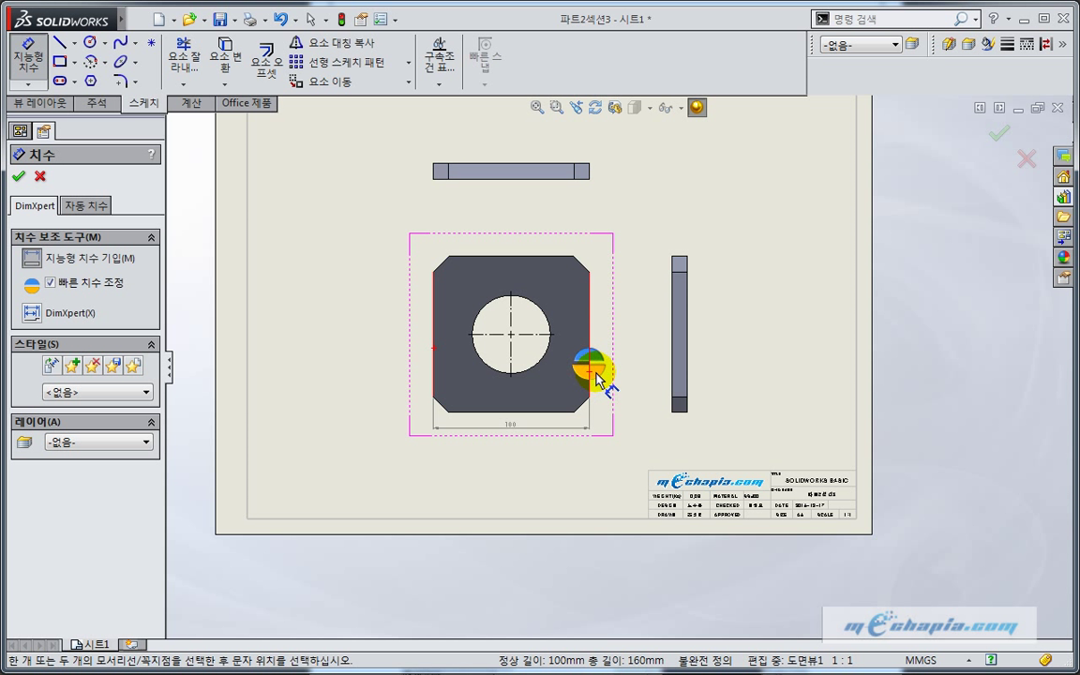
pyautogui.click(596, 375)
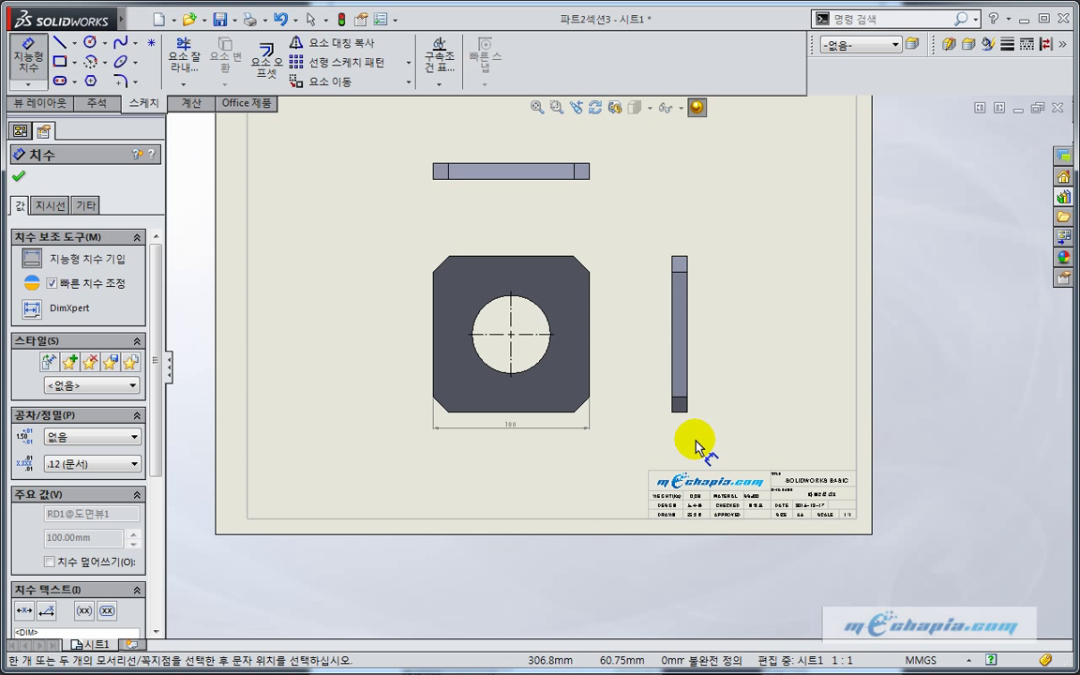
pyautogui.scroll(-2, 558, 460)
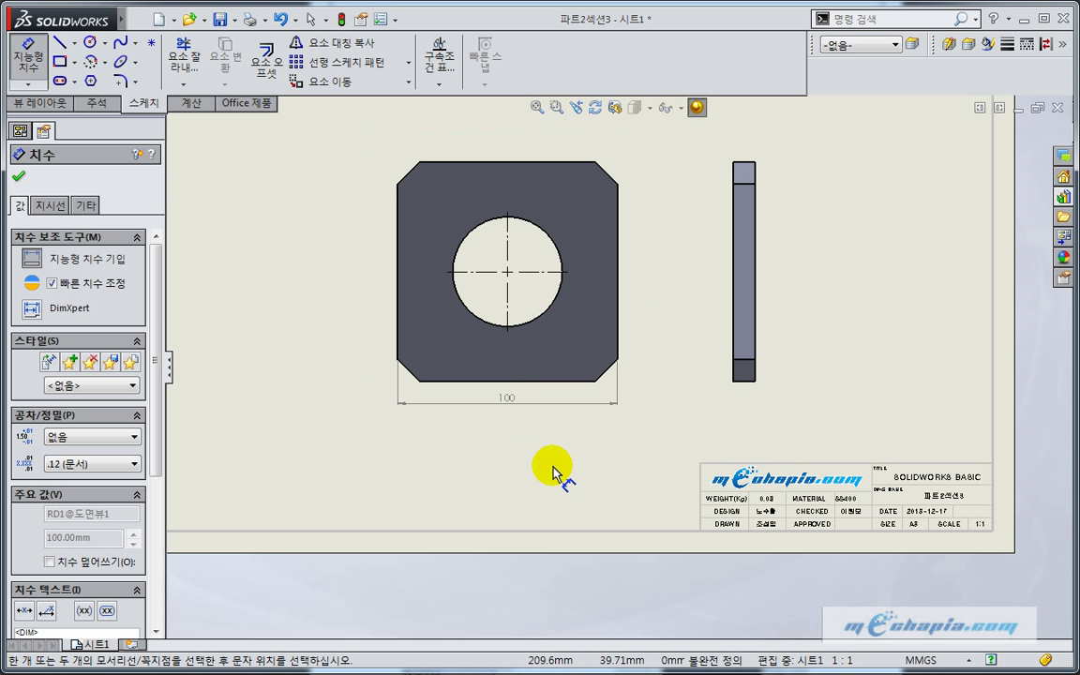
pyautogui.moveTo(555, 462); pyautogui.dragTo(521, 528, button='middle')
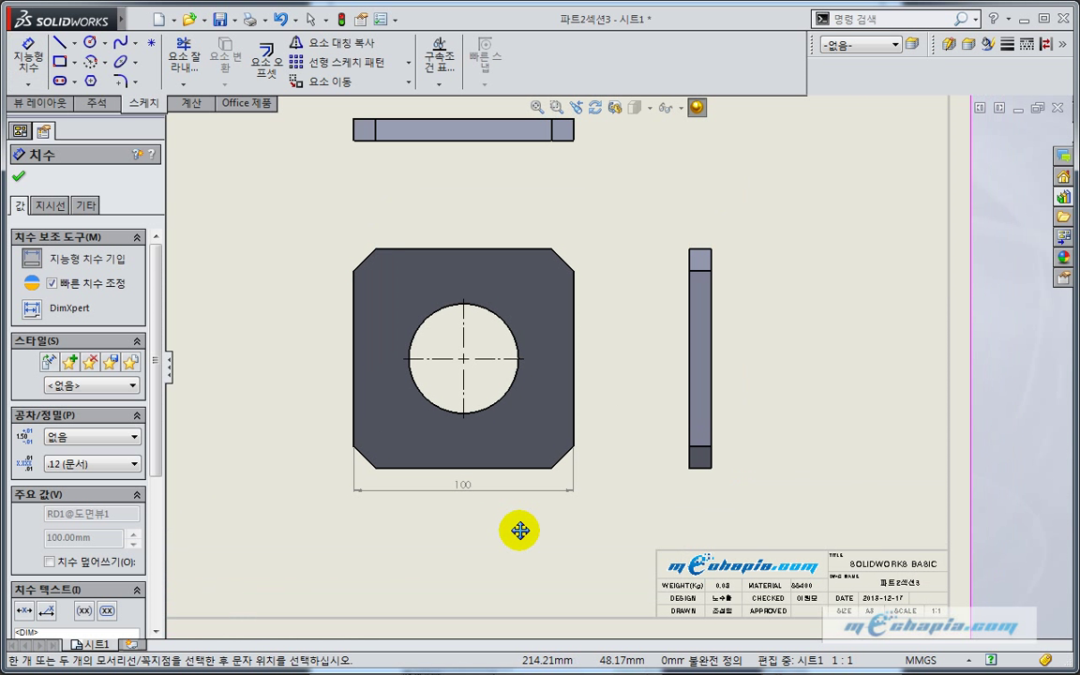
pyautogui.click(517, 467)
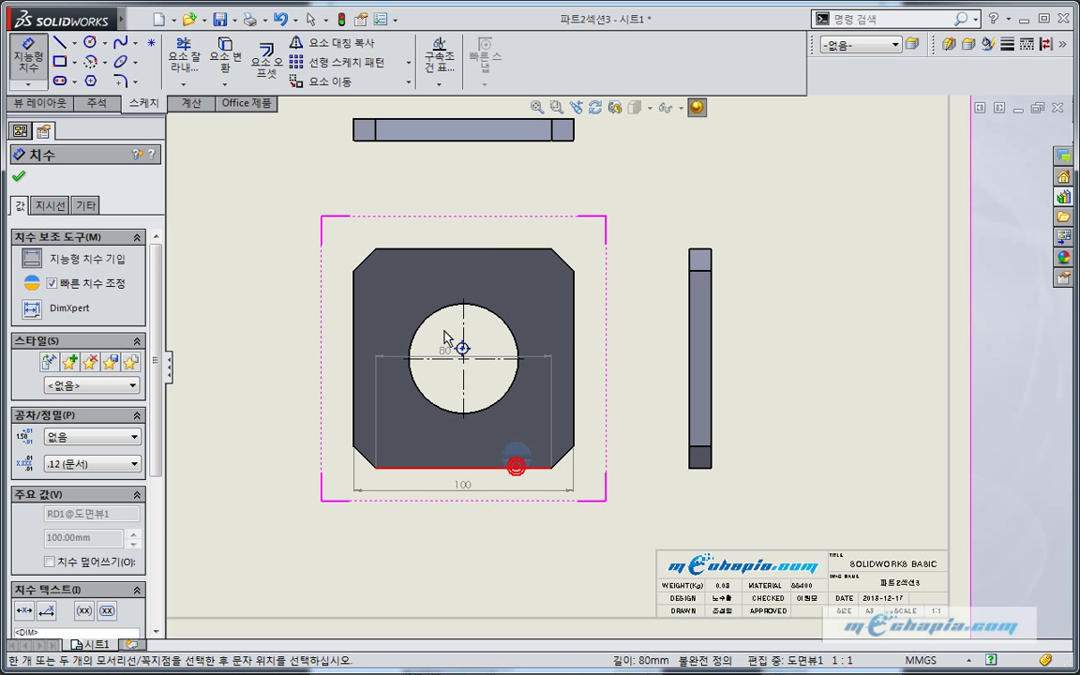
pyautogui.click(514, 250)
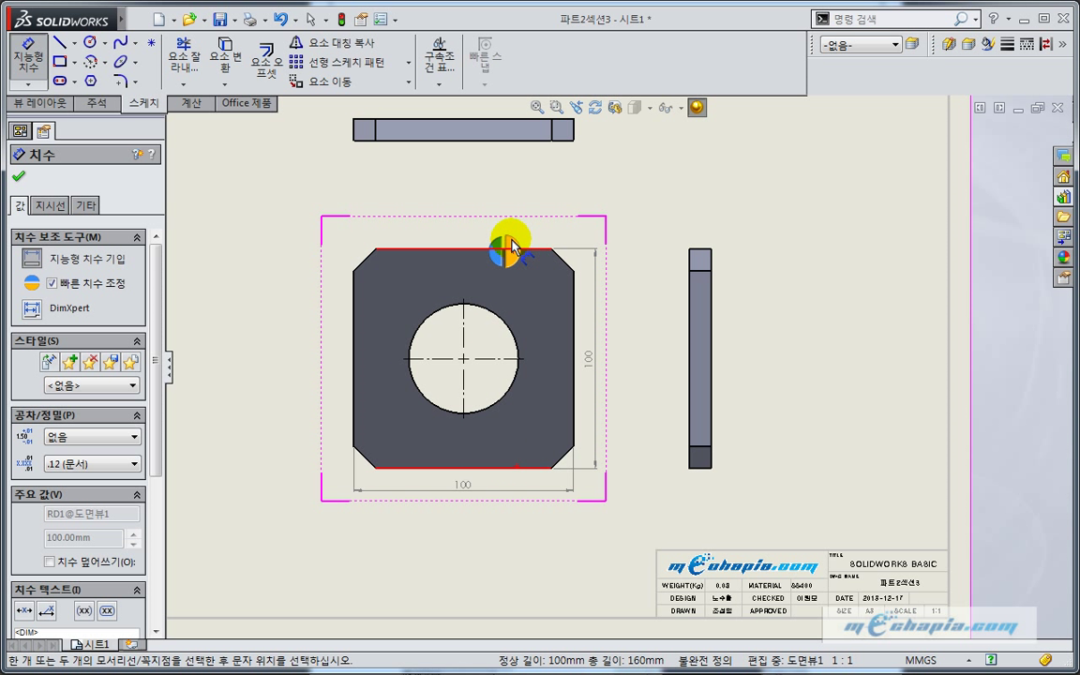
pyautogui.click(554, 201)
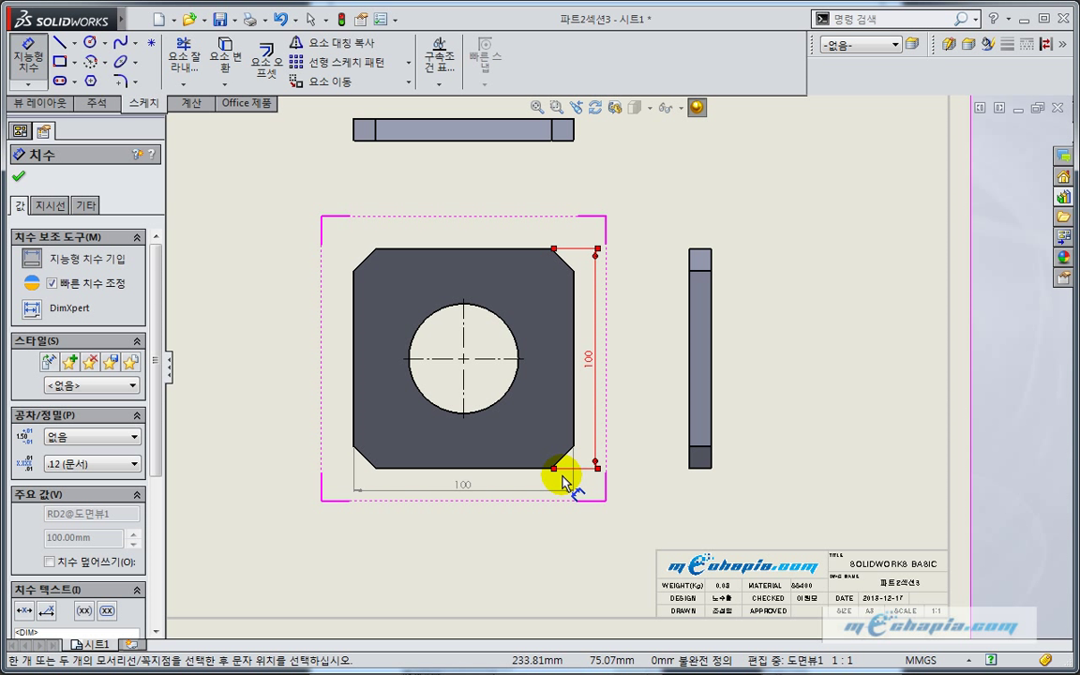
# Locate the hole centre with 50 dimensions from the top and right edges.
pyautogui.scroll(-2, 711, 343)
pyautogui.click(460, 364)
pyautogui.click(452, 225)
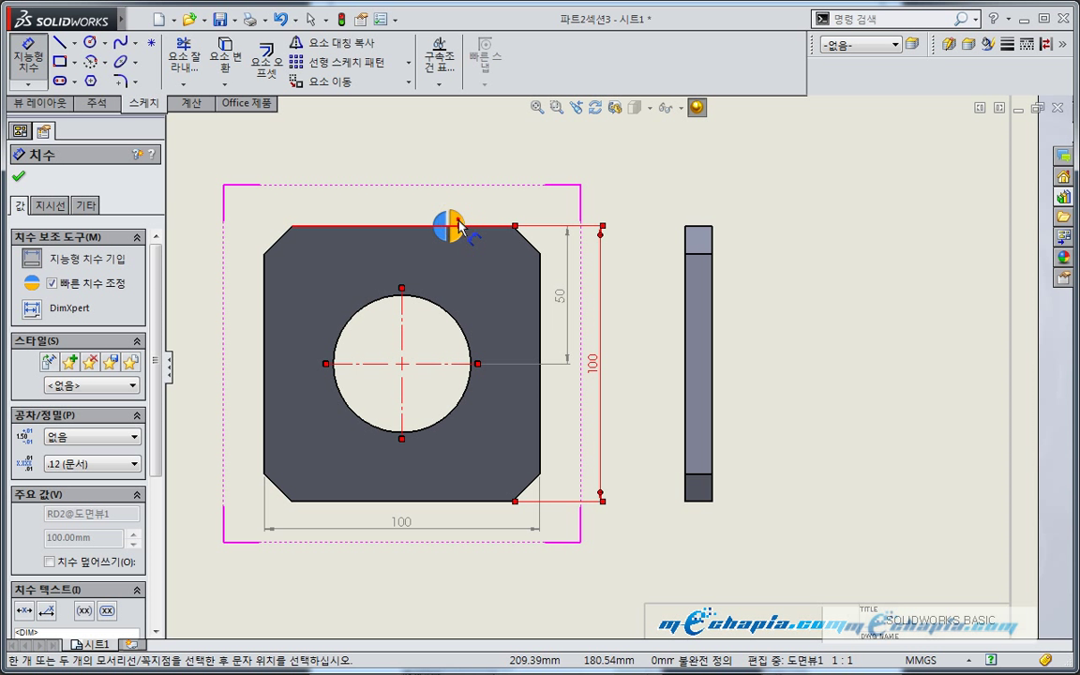
pyautogui.click(554, 307)
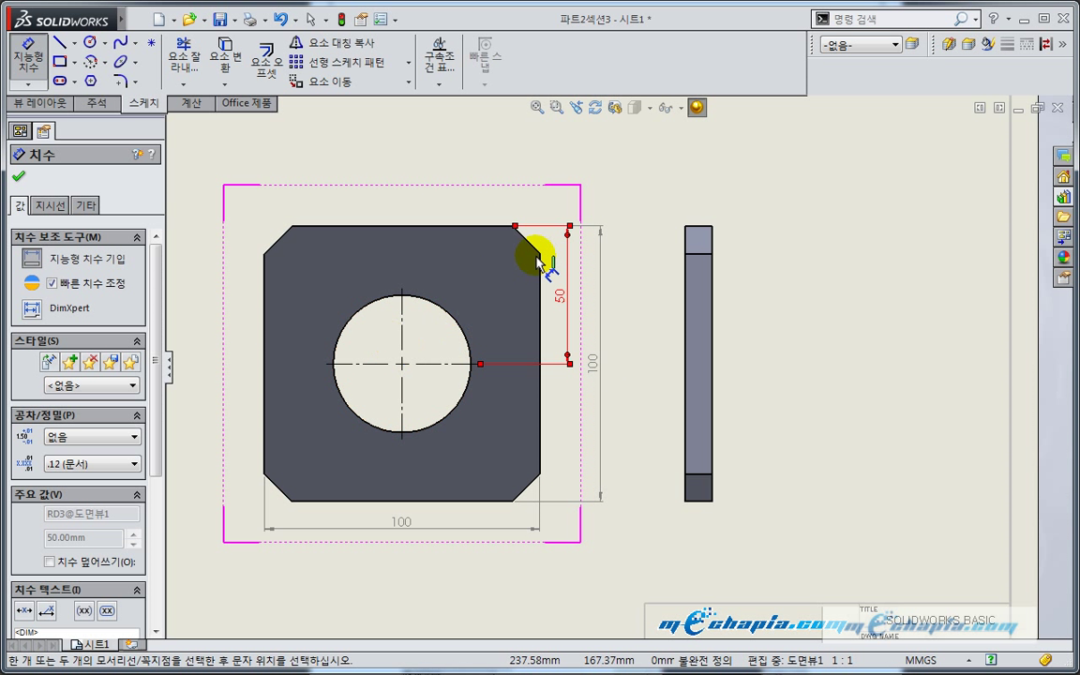
pyautogui.moveTo(622, 284); pyautogui.dragTo(660, 401, button='middle')
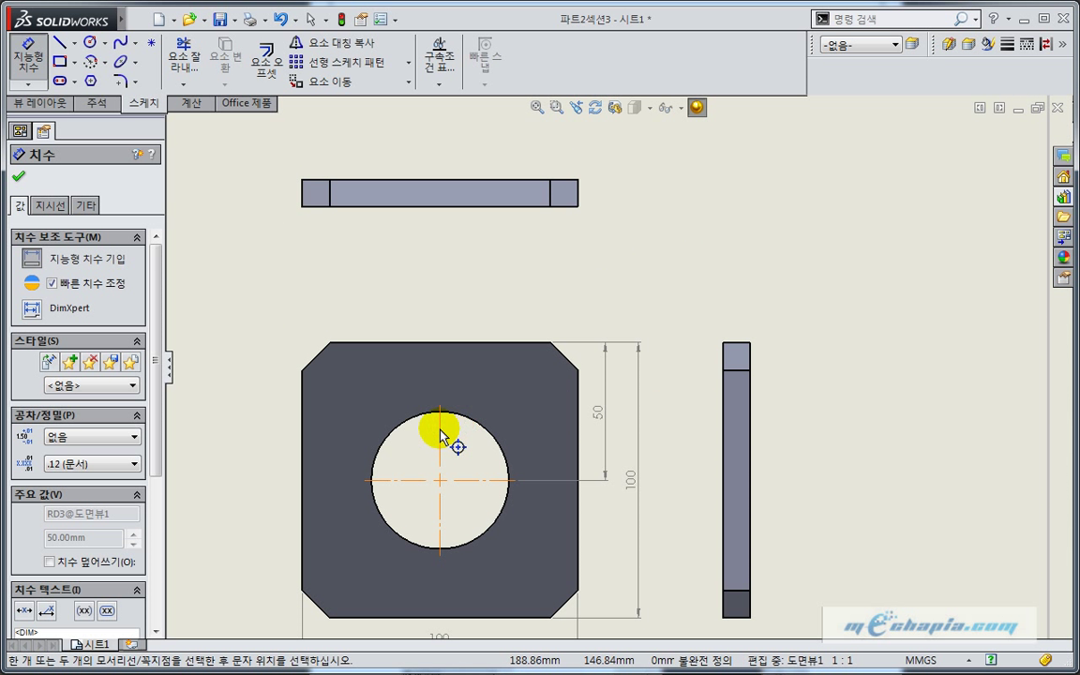
pyautogui.click(441, 427)
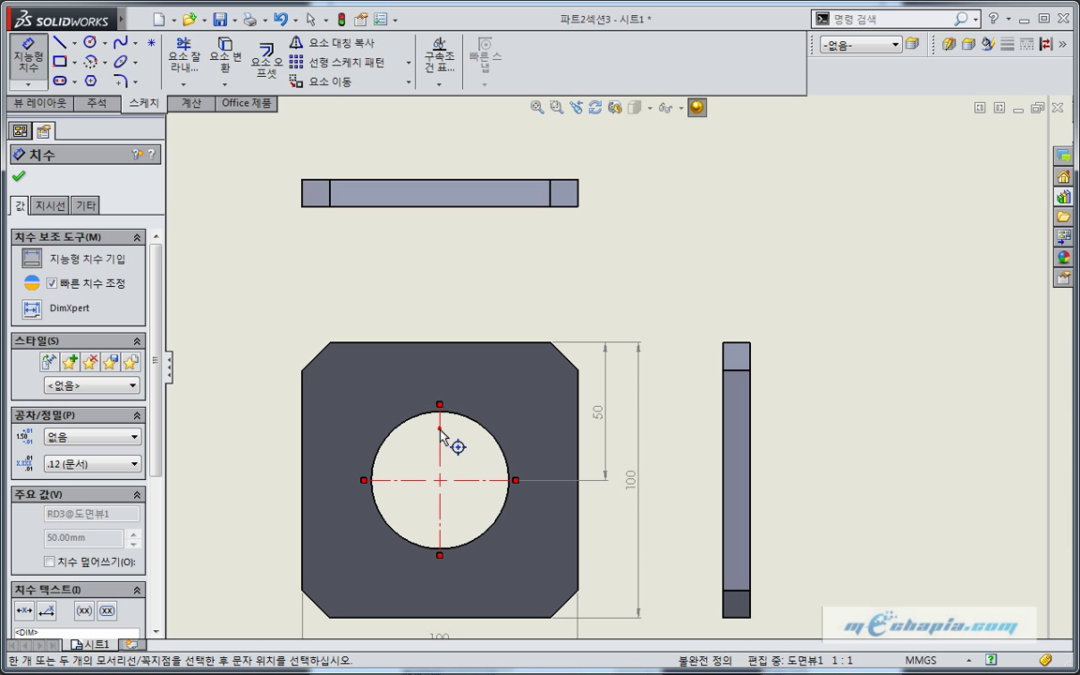
pyautogui.click(578, 399)
pyautogui.click(605, 399)
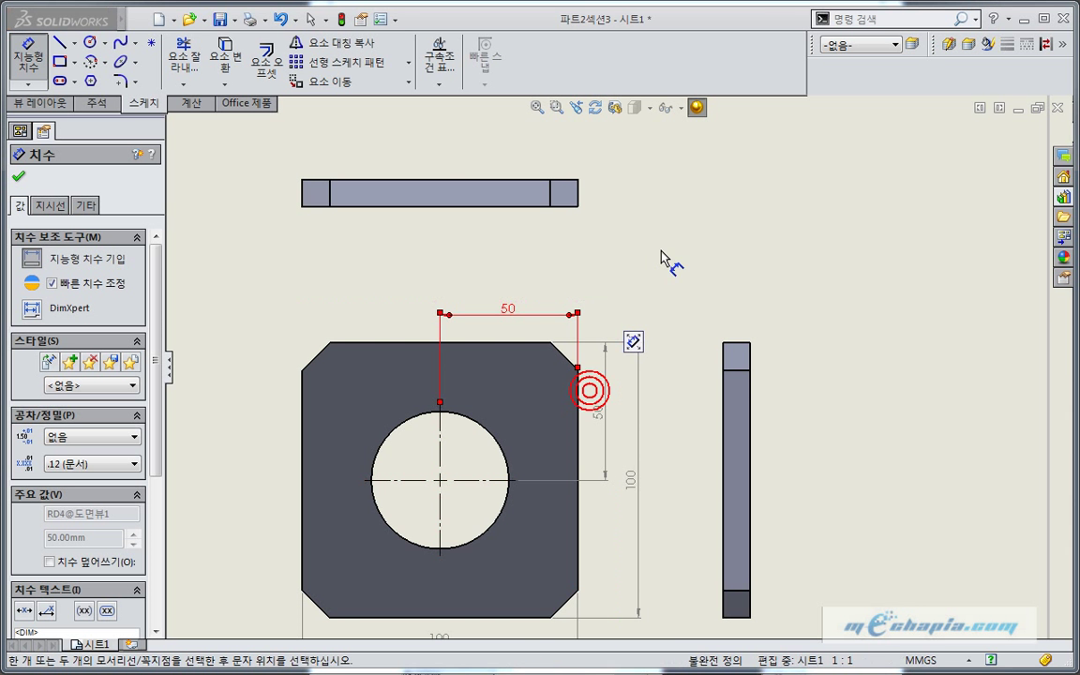
pyautogui.scroll(1, 751, 389)
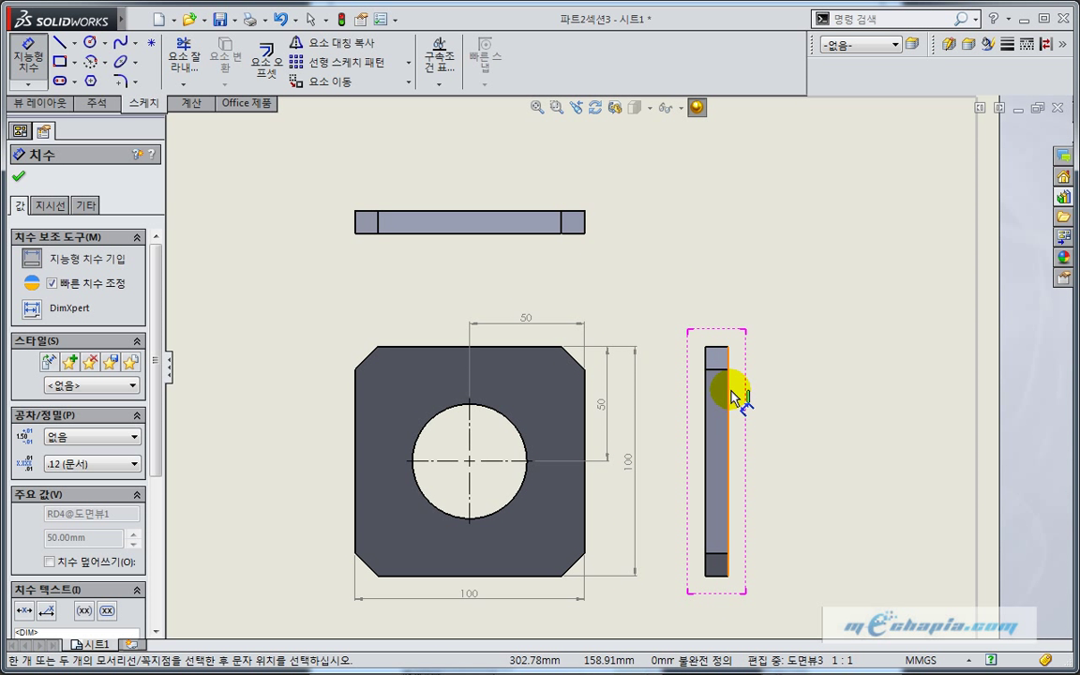
# Add a 10 thickness dimension below the side view's bottom edge.
pyautogui.scroll(-2, 738, 561)
pyautogui.moveTo(739, 562); pyautogui.dragTo(787, 377, button='middle')
pyautogui.scroll(-1, 784, 375)
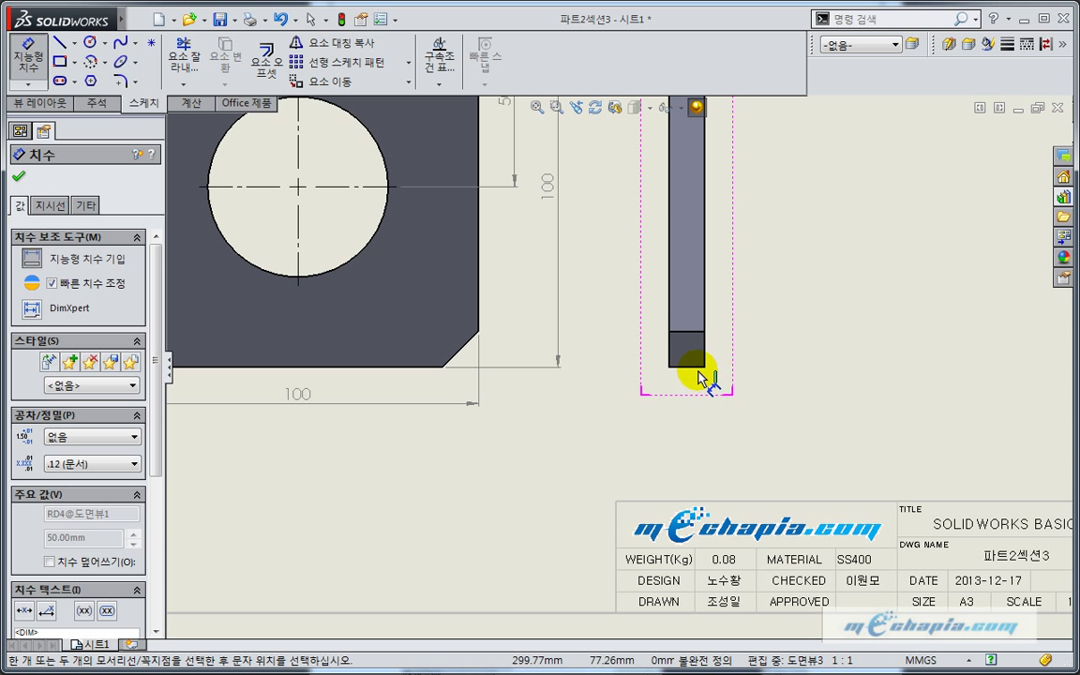
pyautogui.click(699, 367)
pyautogui.click(718, 399)
pyautogui.click(657, 442)
# Dimension the hole in the front view with a Ø50 diameter.
pyautogui.scroll(1, 640, 438)
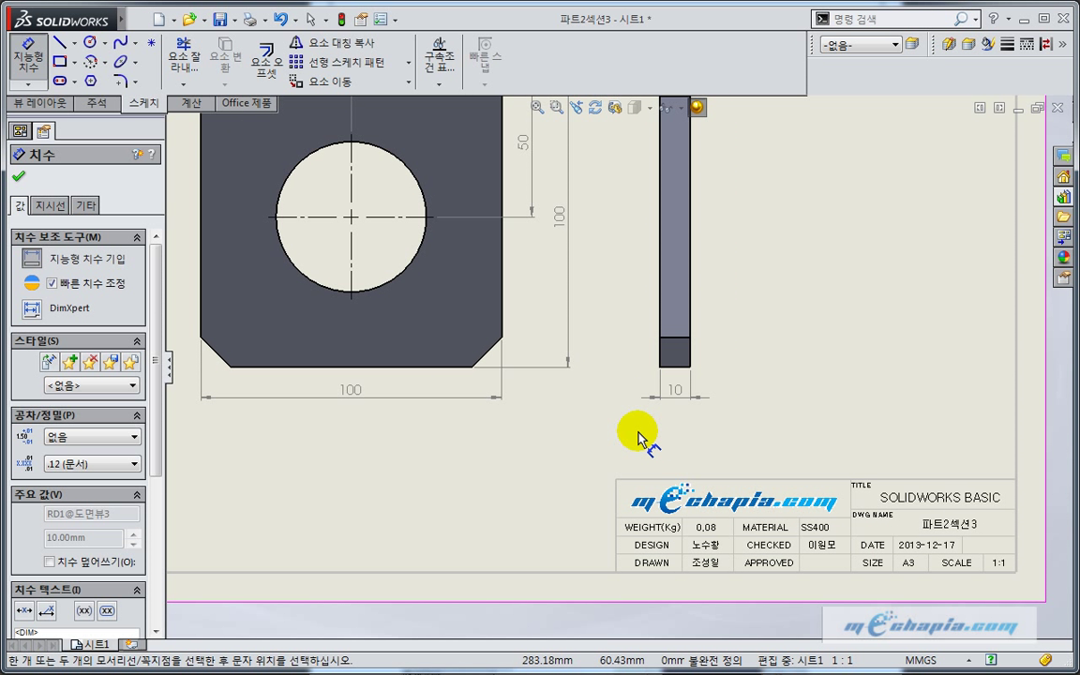
pyautogui.scroll(2, 617, 424)
pyautogui.moveTo(549, 422); pyautogui.dragTo(598, 494, button='middle')
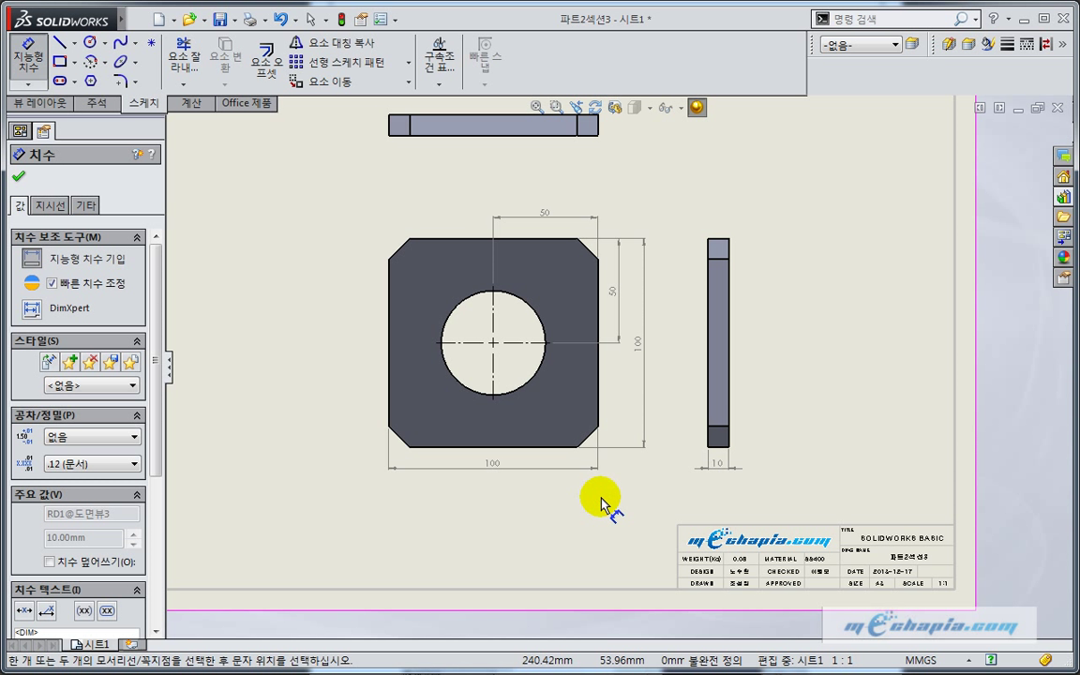
pyautogui.scroll(-3, 482, 274)
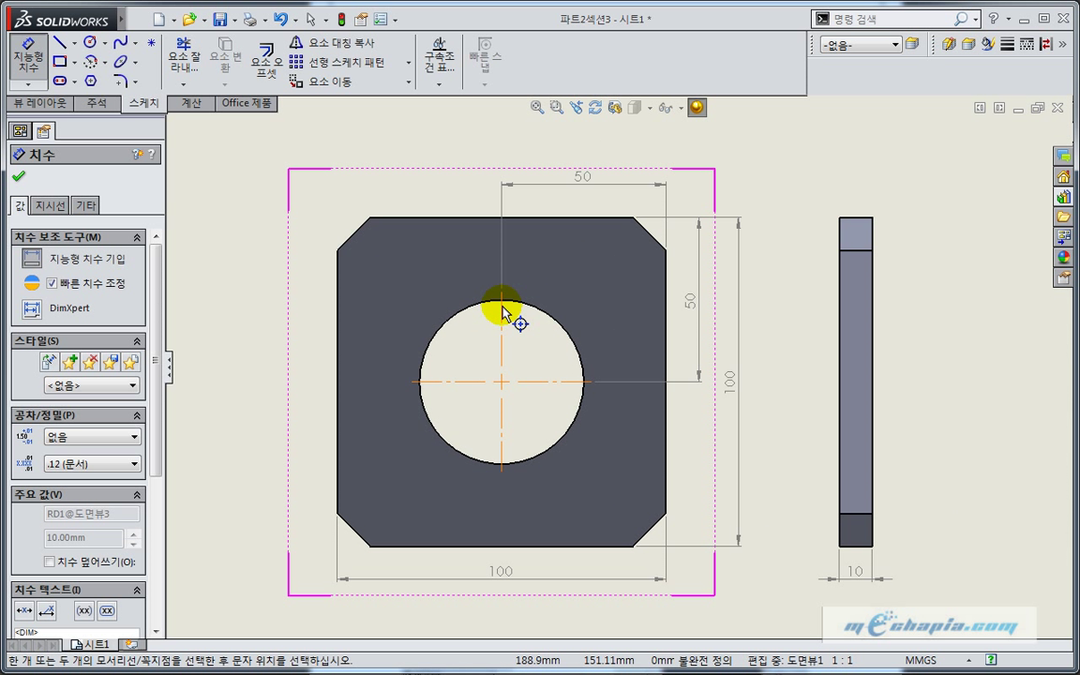
pyautogui.click(448, 321)
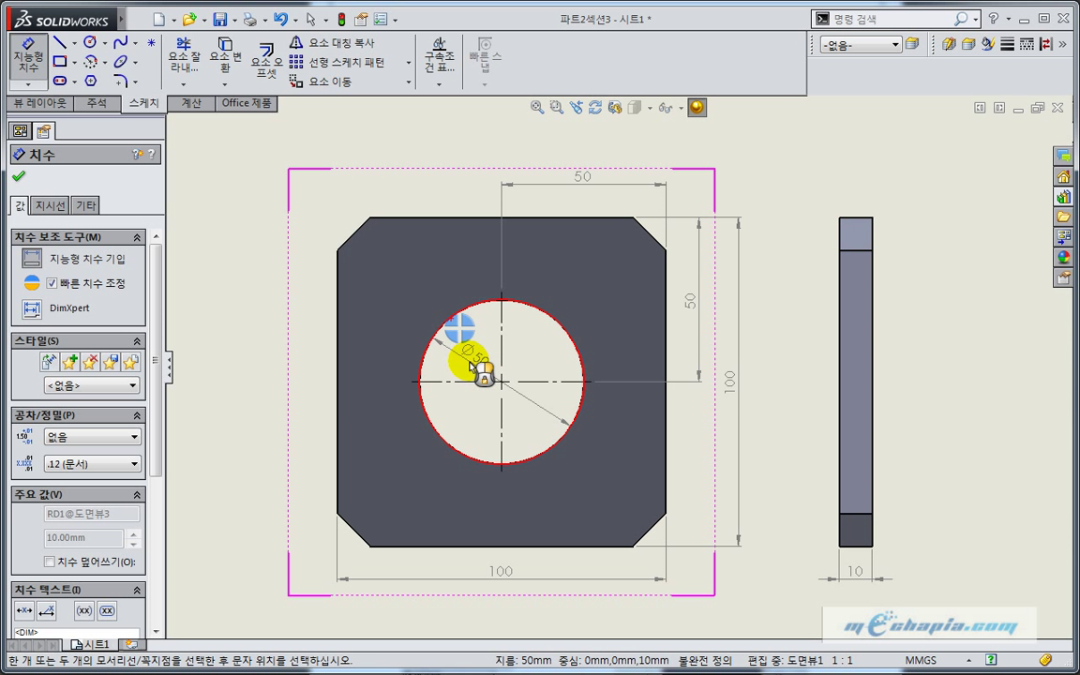
pyautogui.click(470, 366)
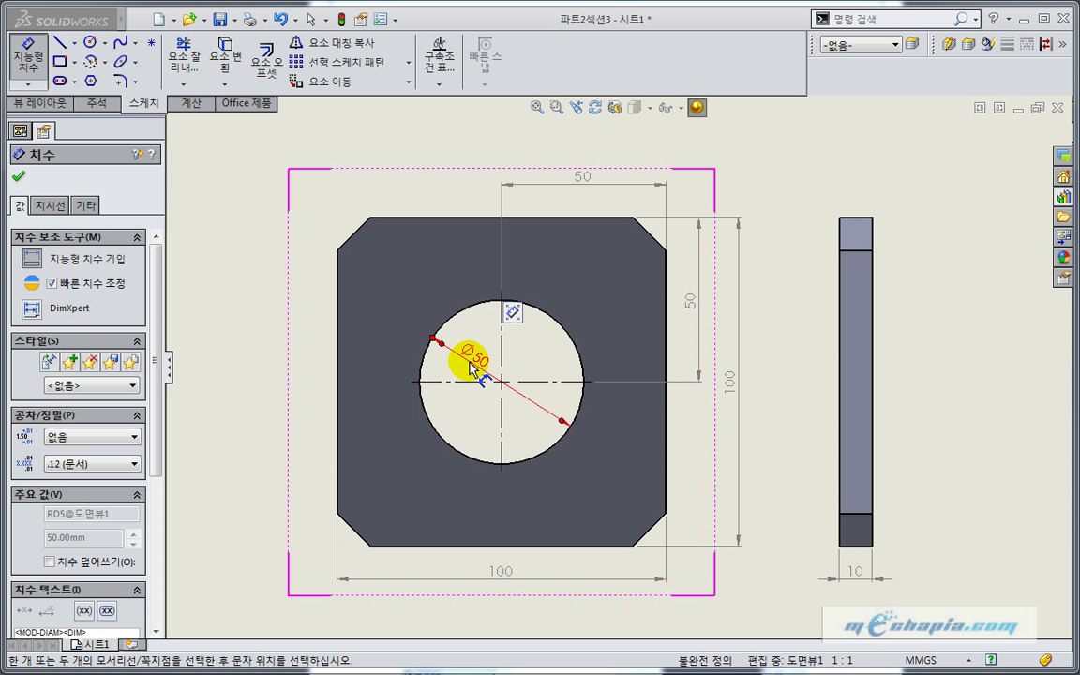
pyautogui.scroll(5, 471, 366)
pyautogui.scroll(-1, 685, 530)
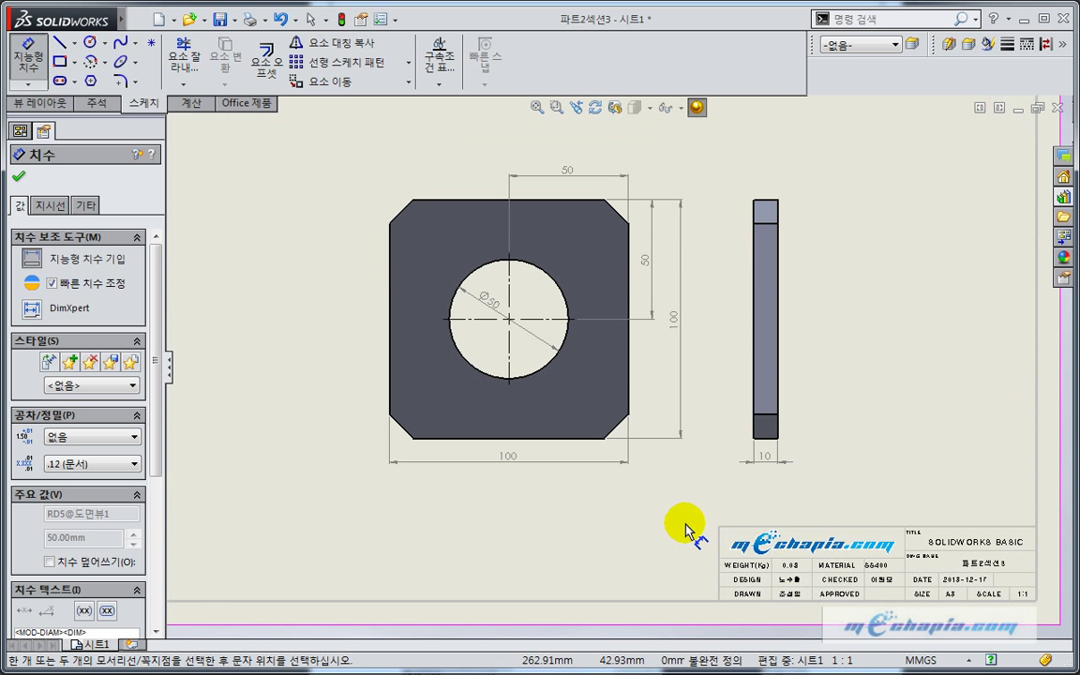
pyautogui.scroll(-1, 686, 530)
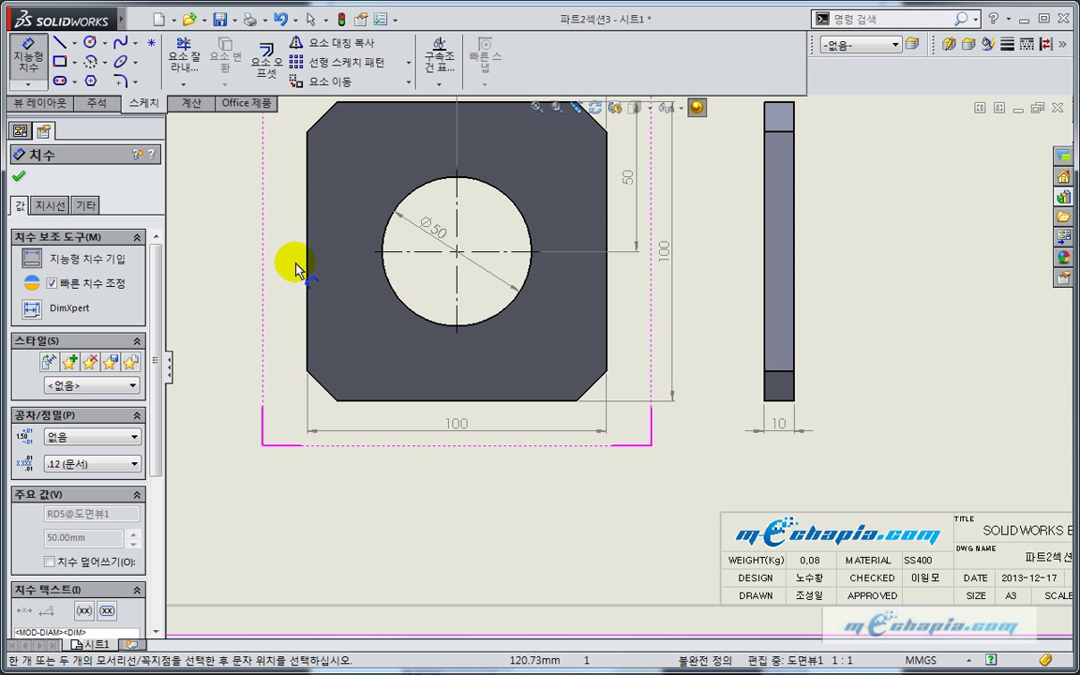
# Add a 10 X 45° chamfer dimension to the plate's lower-right chamfered corner.
pyautogui.click(28, 84)
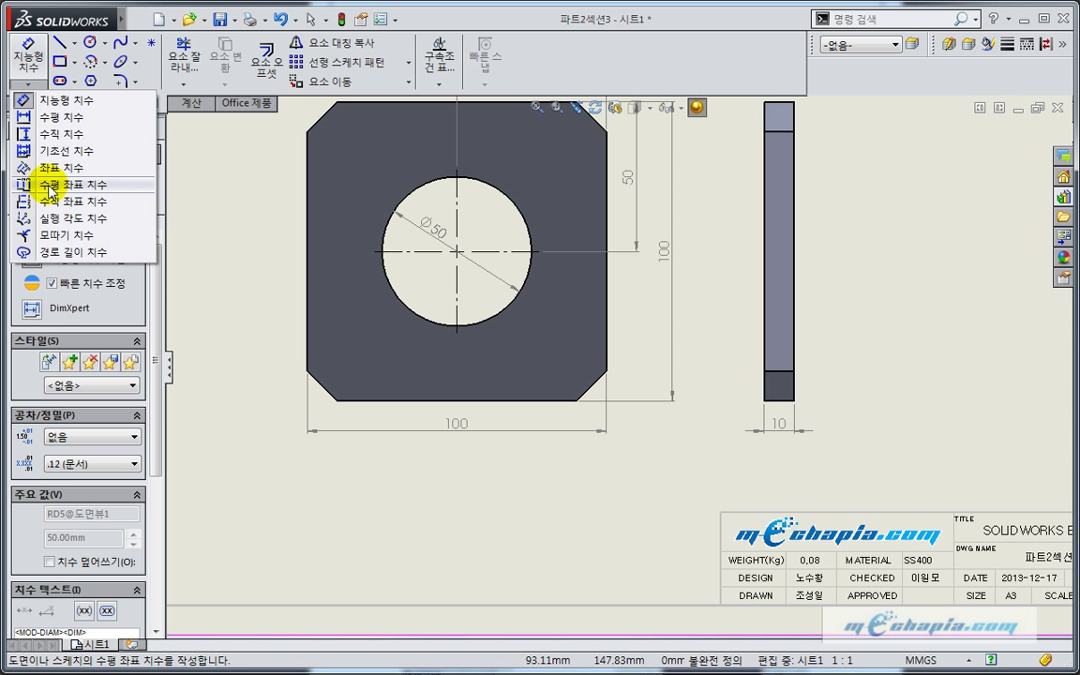
pyautogui.click(57, 235)
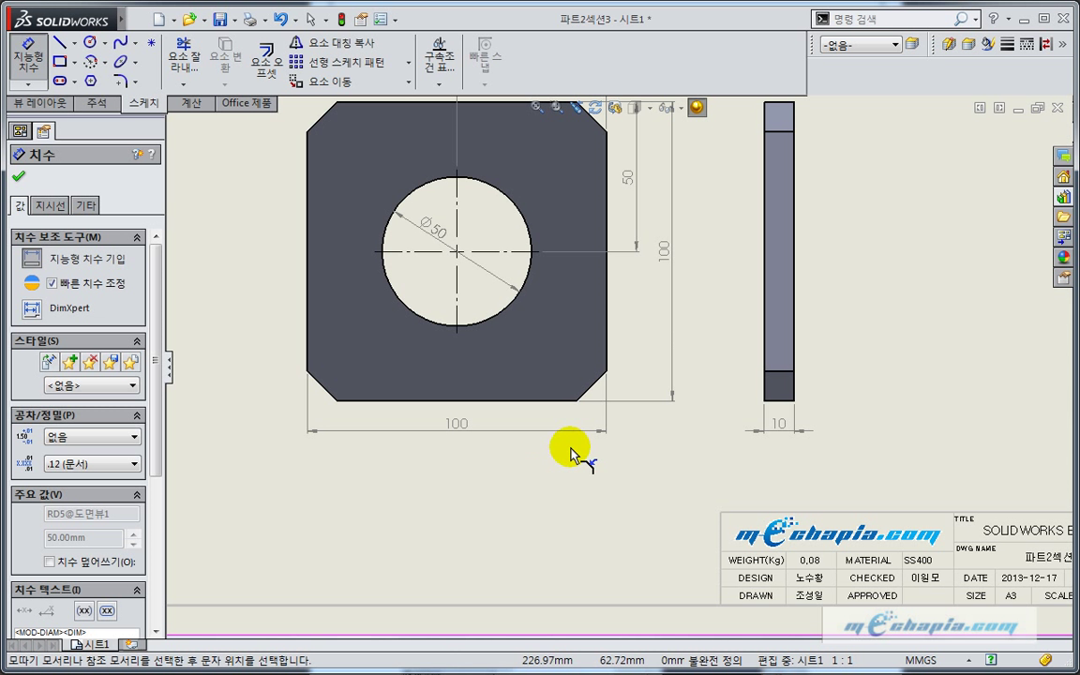
pyautogui.scroll(-2, 588, 435)
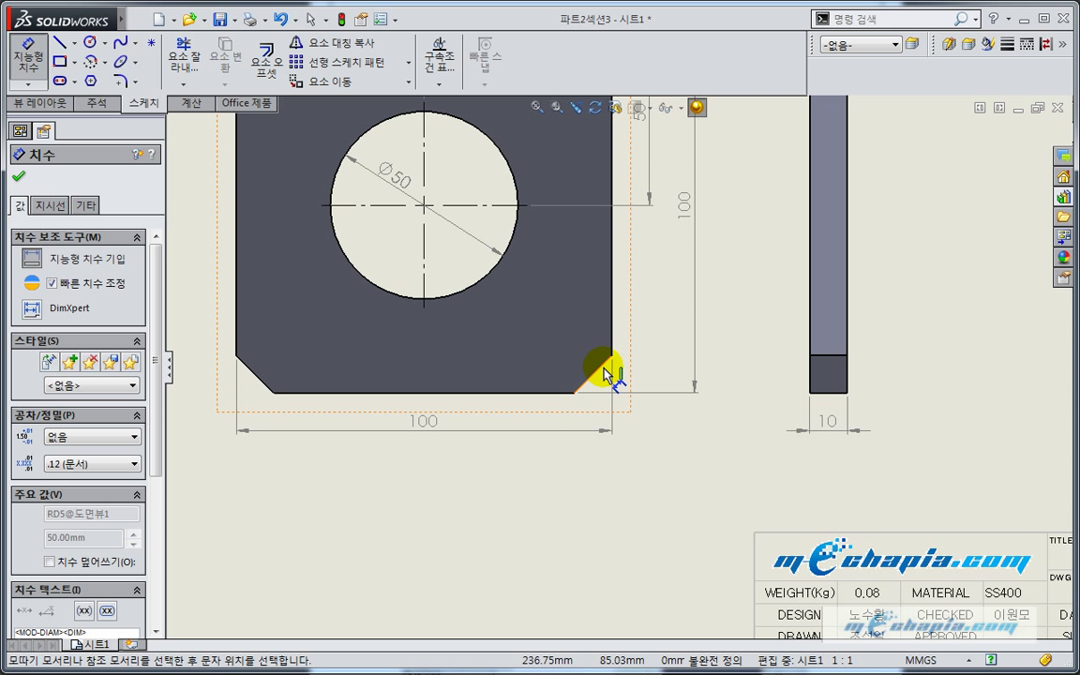
pyautogui.click(603, 372)
pyautogui.click(563, 393)
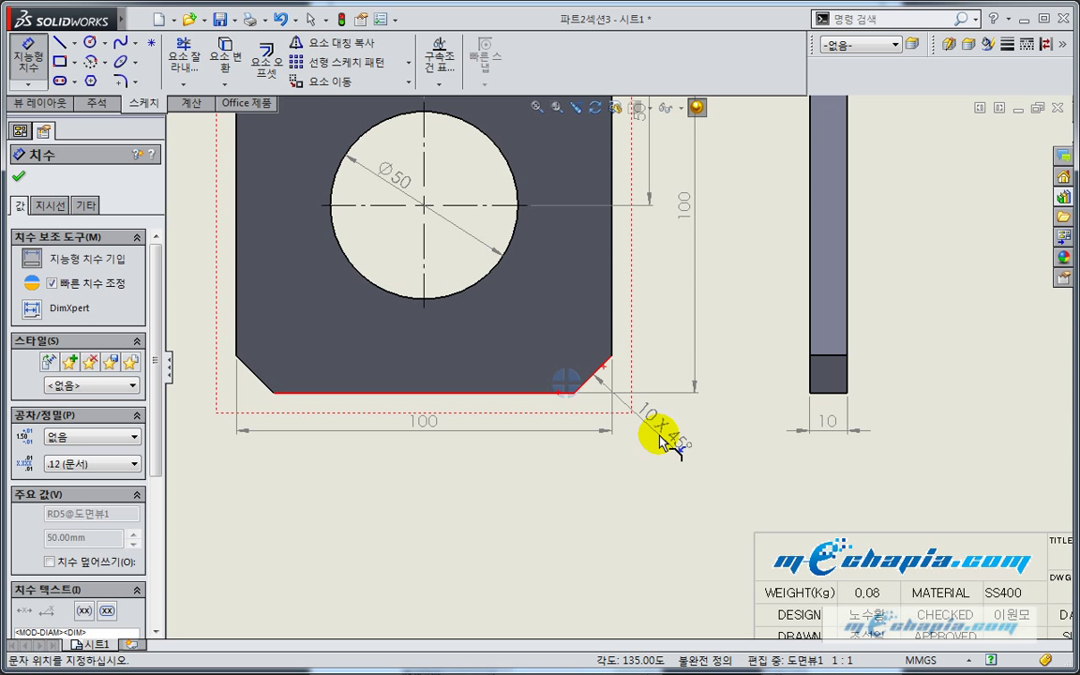
pyautogui.click(661, 440)
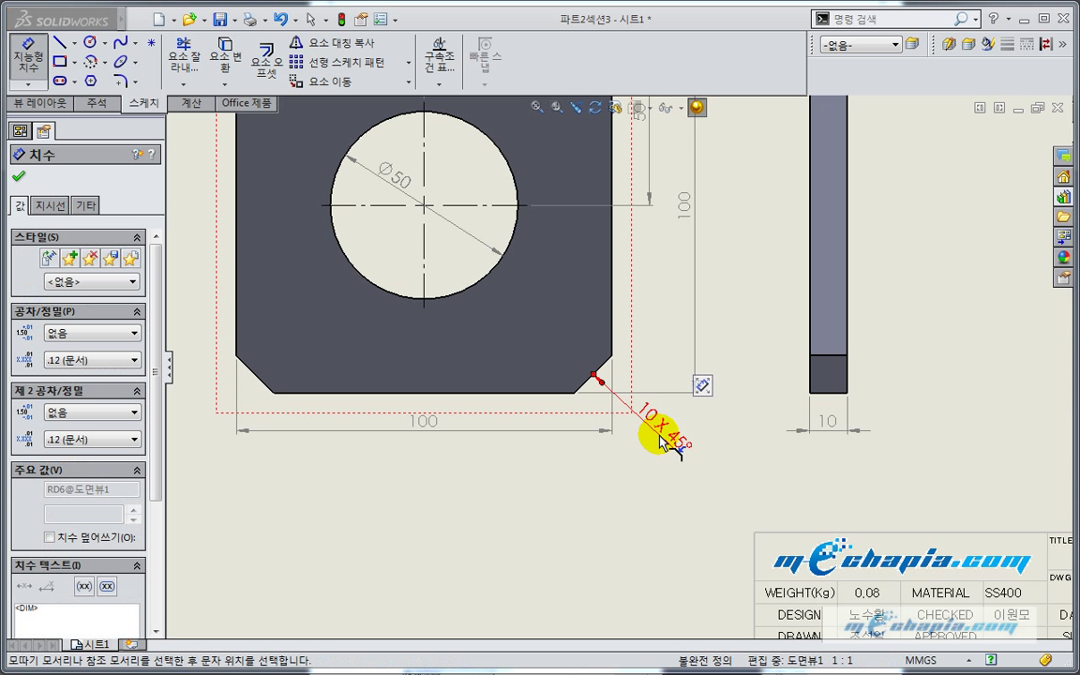
pyautogui.press('Escape')
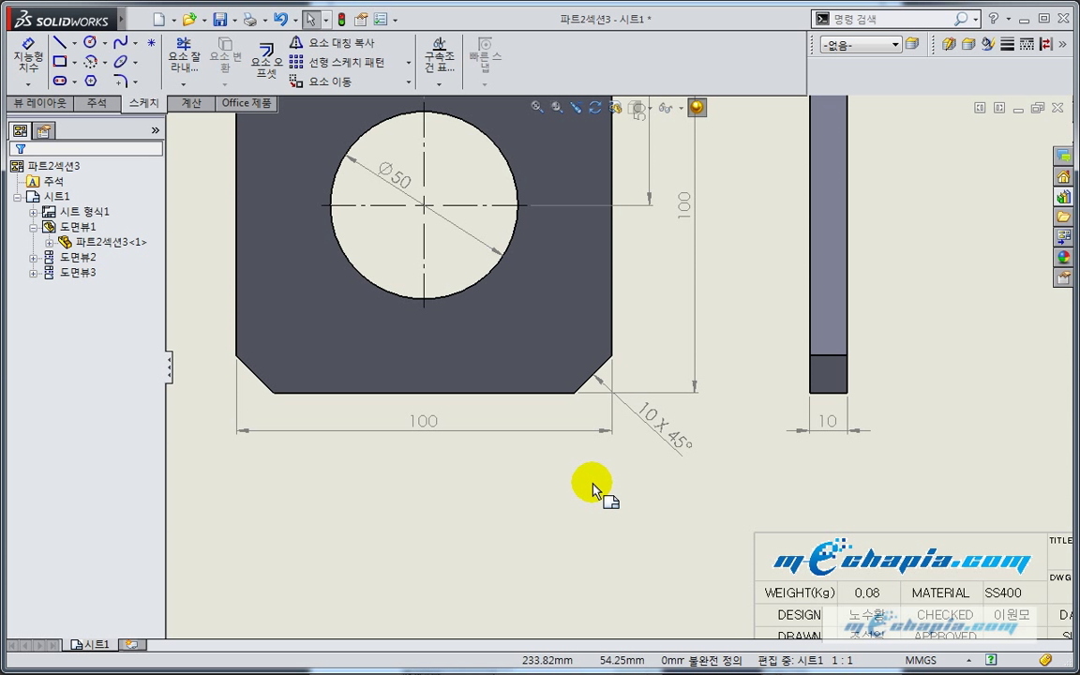
# Set the document's chamfer dimensions to horizontal leader text in C1 format.
pyautogui.click(382, 20)
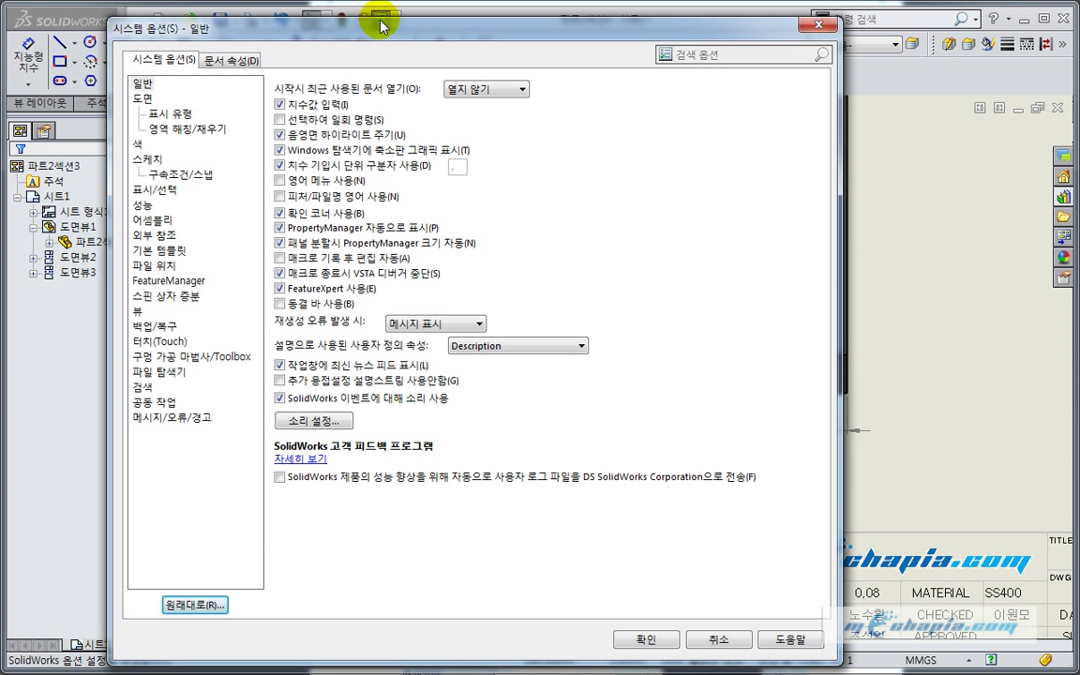
pyautogui.click(214, 60)
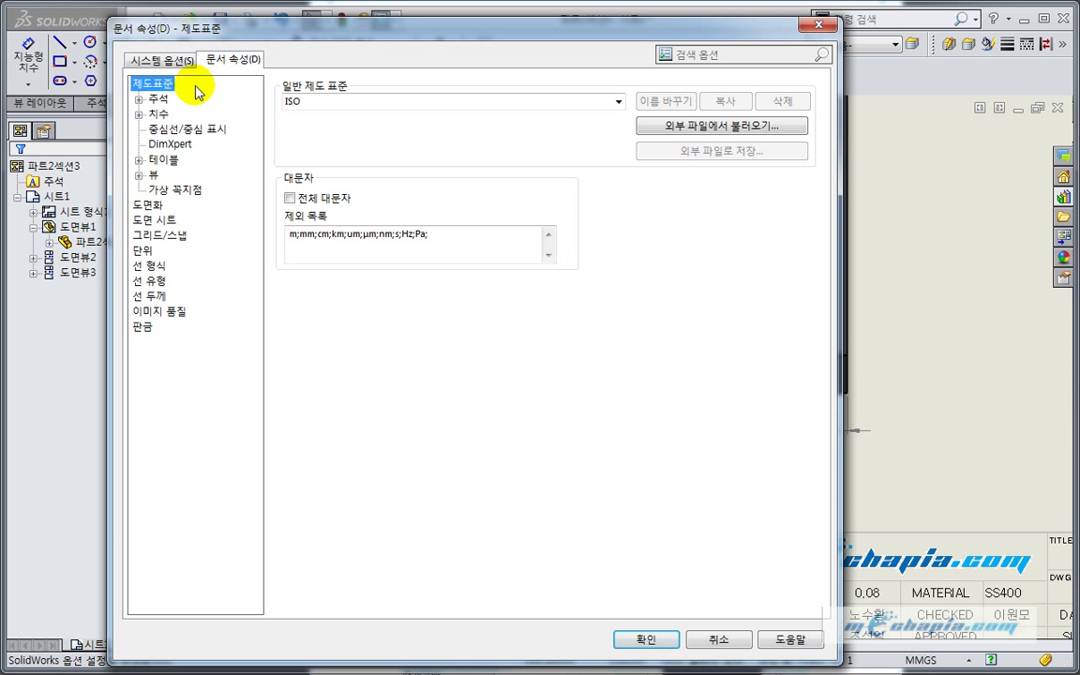
pyautogui.click(139, 113)
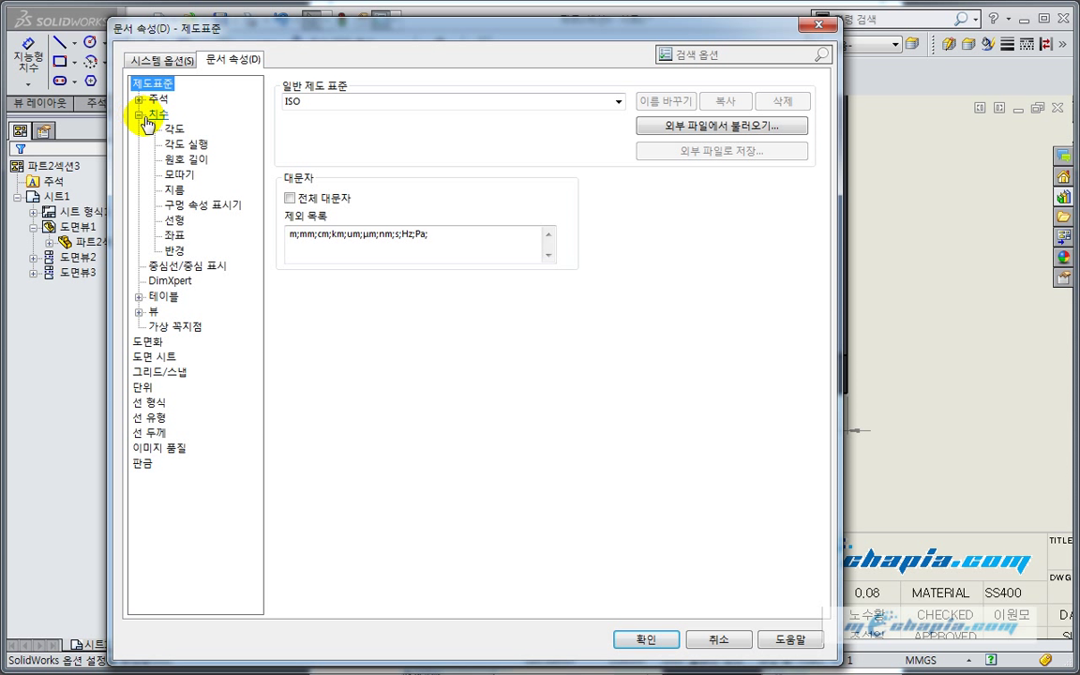
pyautogui.click(179, 175)
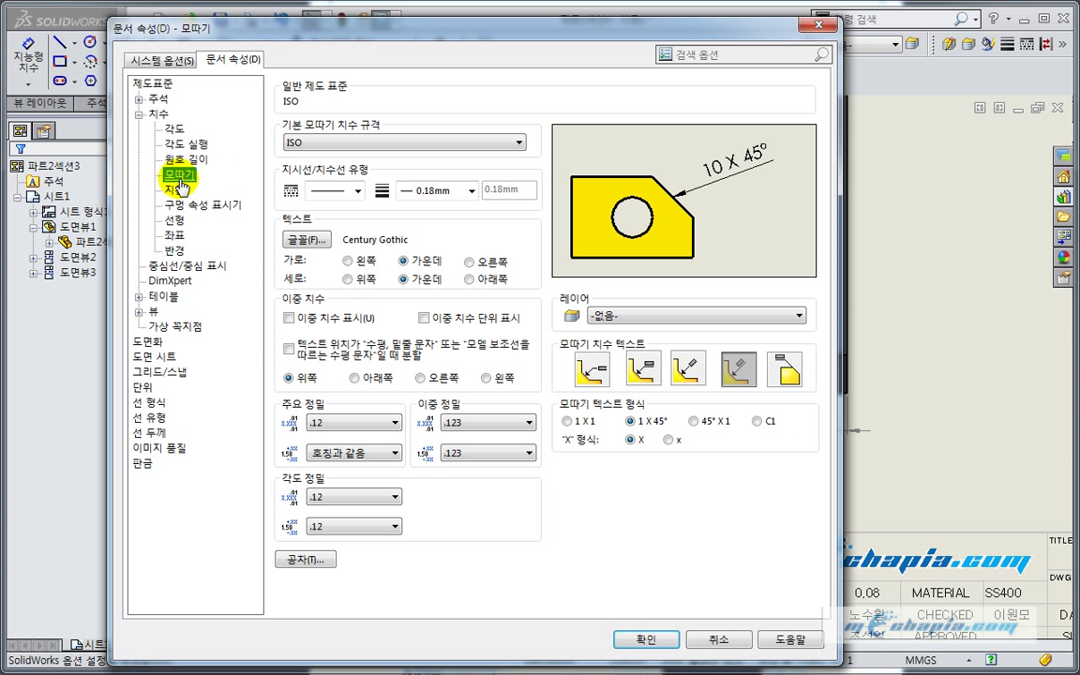
pyautogui.click(639, 369)
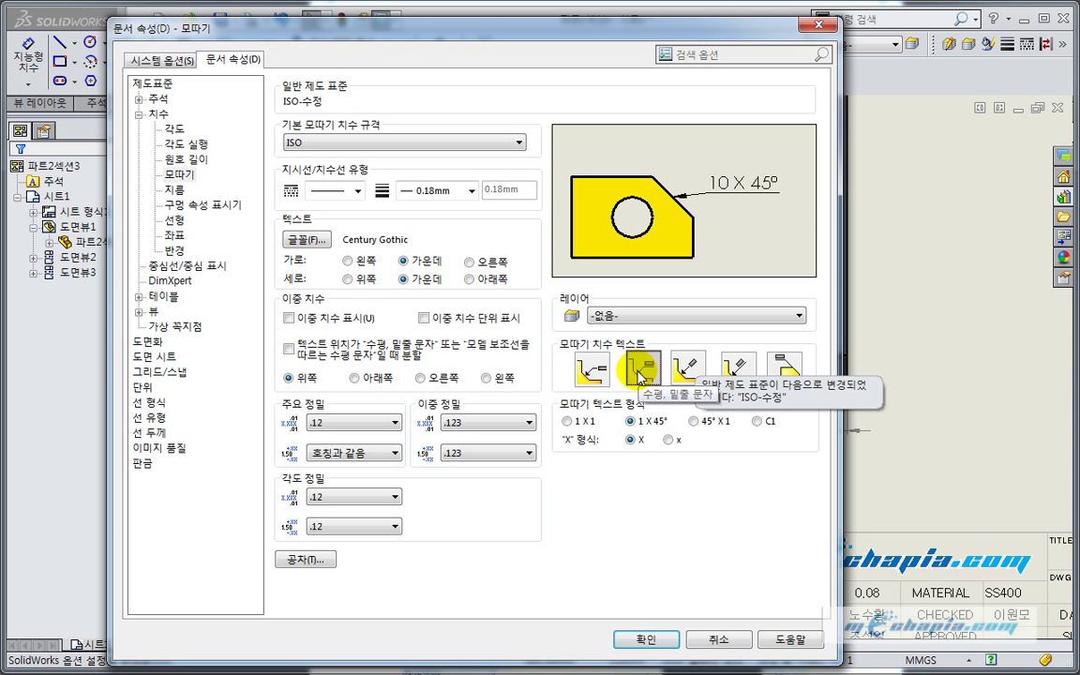
pyautogui.click(757, 421)
pyautogui.click(643, 640)
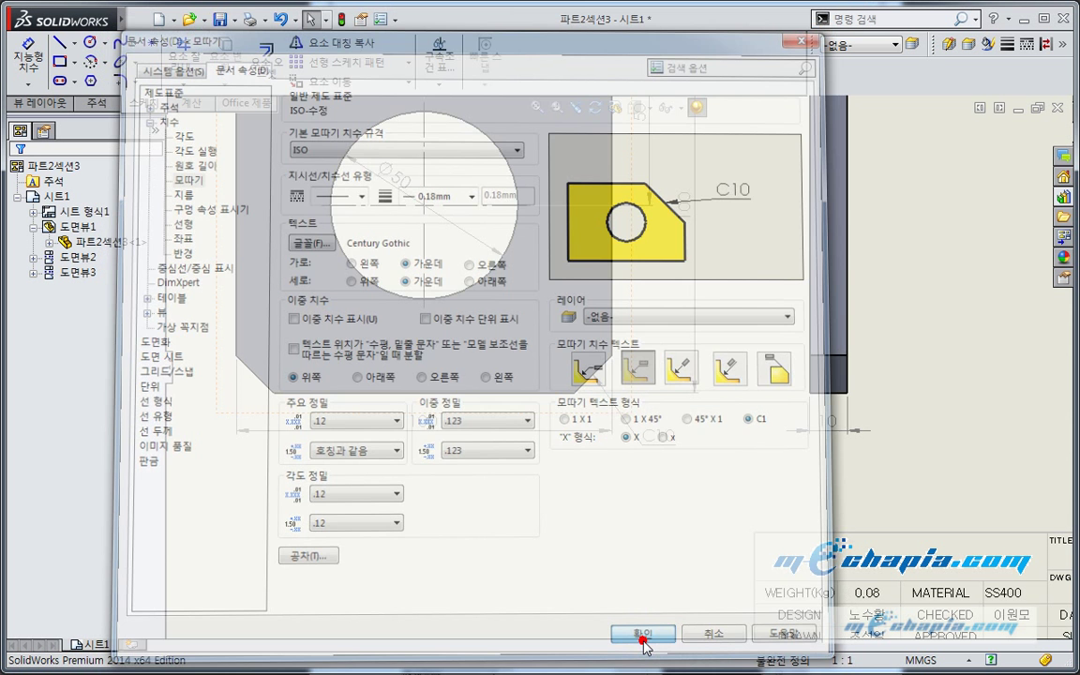
# Nudge the C10 chamfer note closer to the corner and fit the whole sheet.
pyautogui.click(670, 513)
pyautogui.scroll(-2, 664, 488)
pyautogui.scroll(-2, 659, 455)
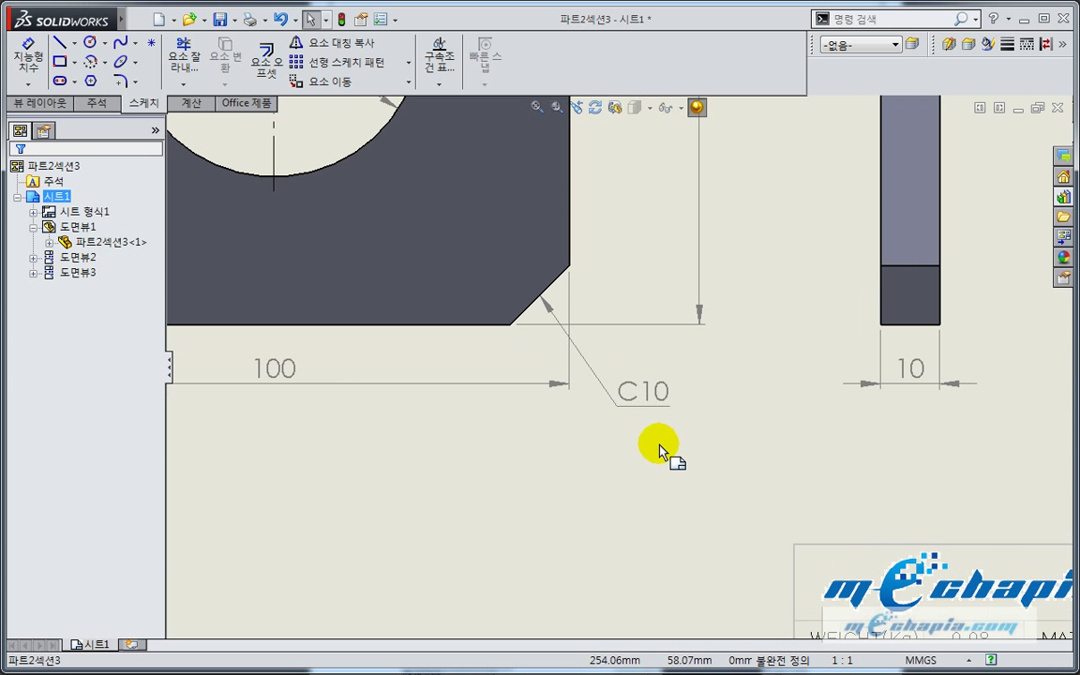
pyautogui.moveTo(646, 396); pyautogui.dragTo(645, 387)
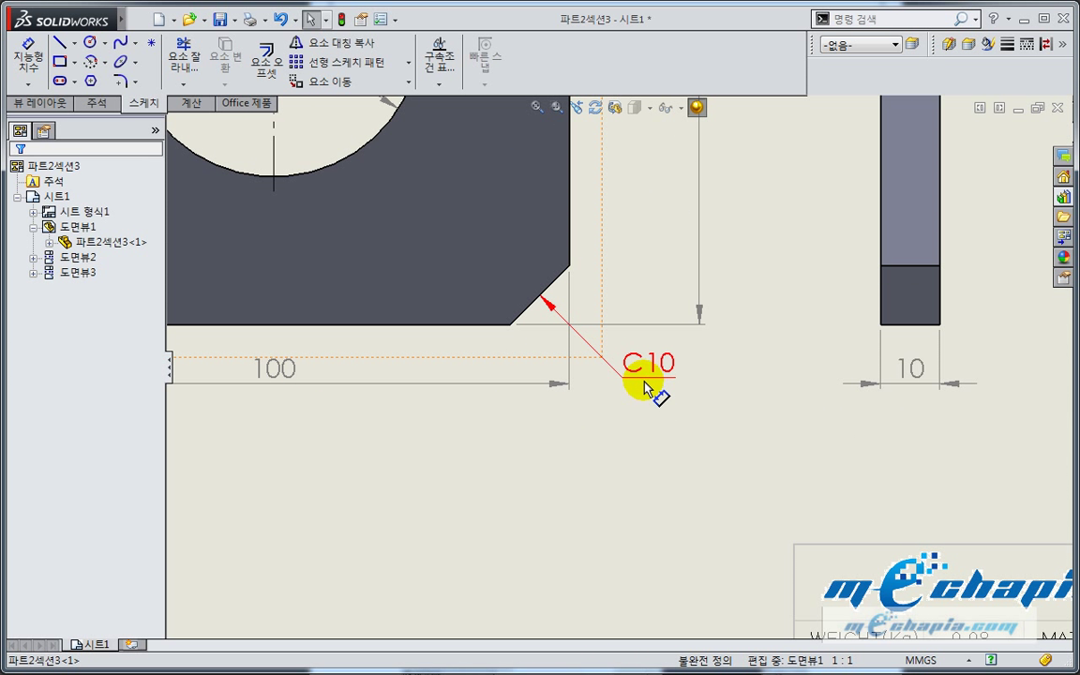
pyautogui.click(646, 385)
pyautogui.click(607, 469)
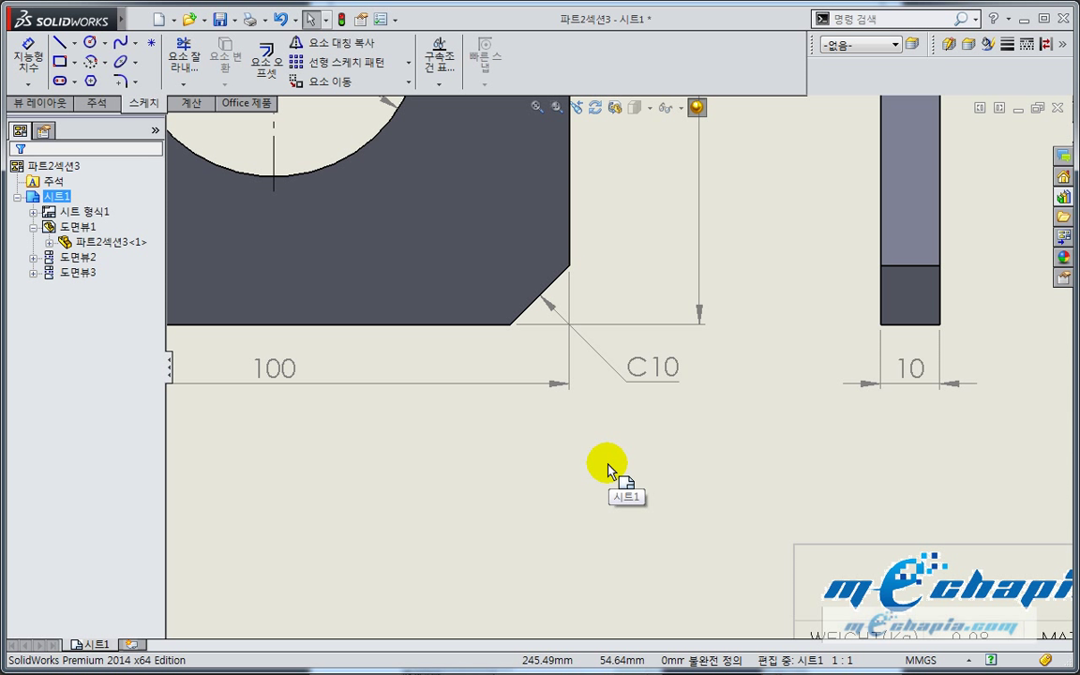
pyautogui.press('f')
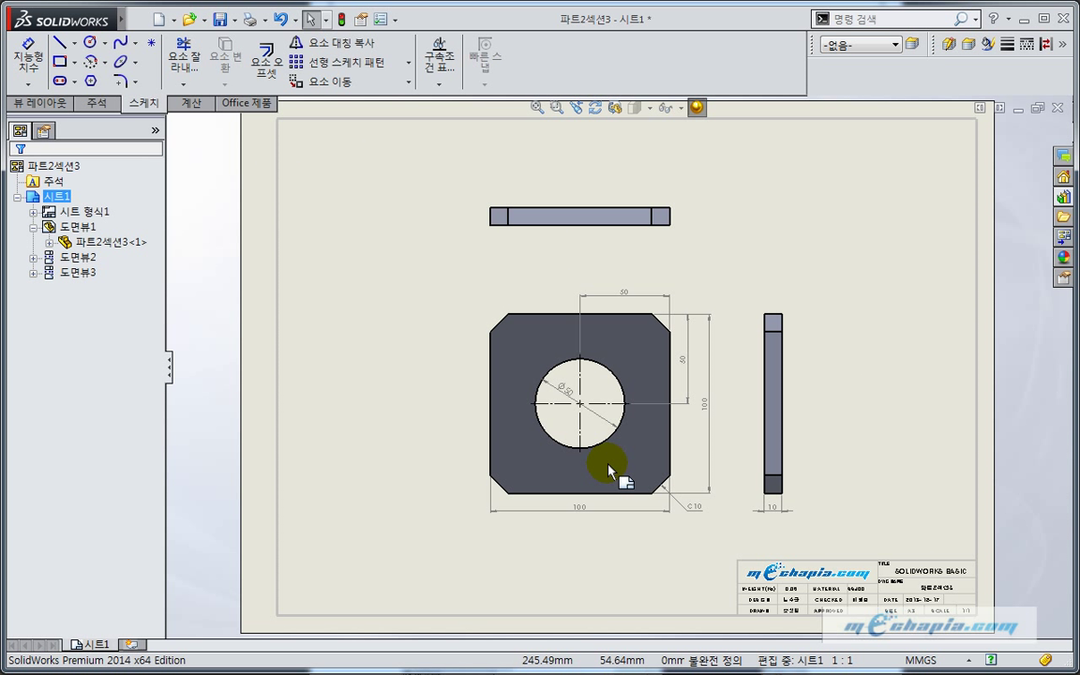